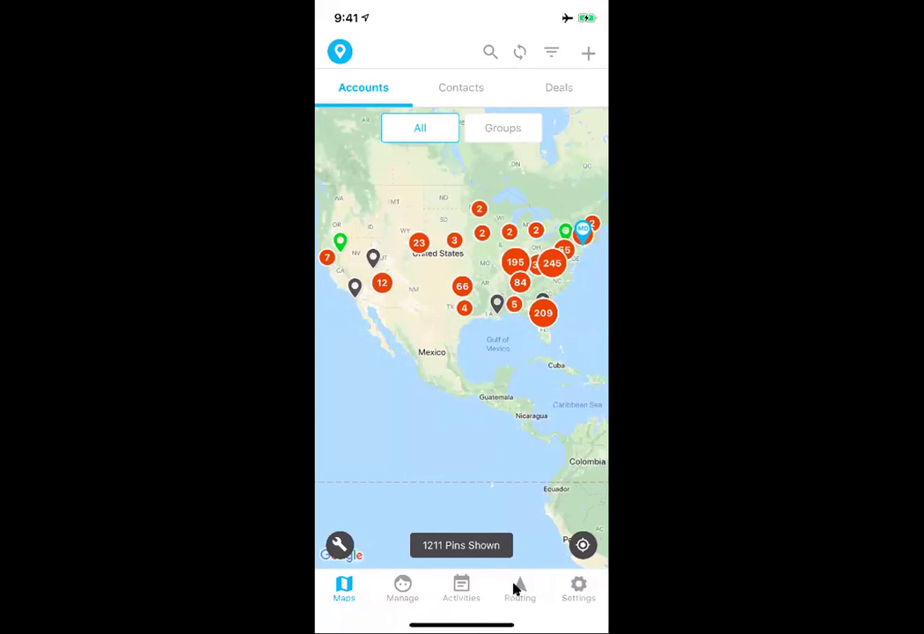
Switch to the Routing section to see the saved Wednesday Route with 33 accounts
{"action": "left_click", "coordinate": [518, 586]}
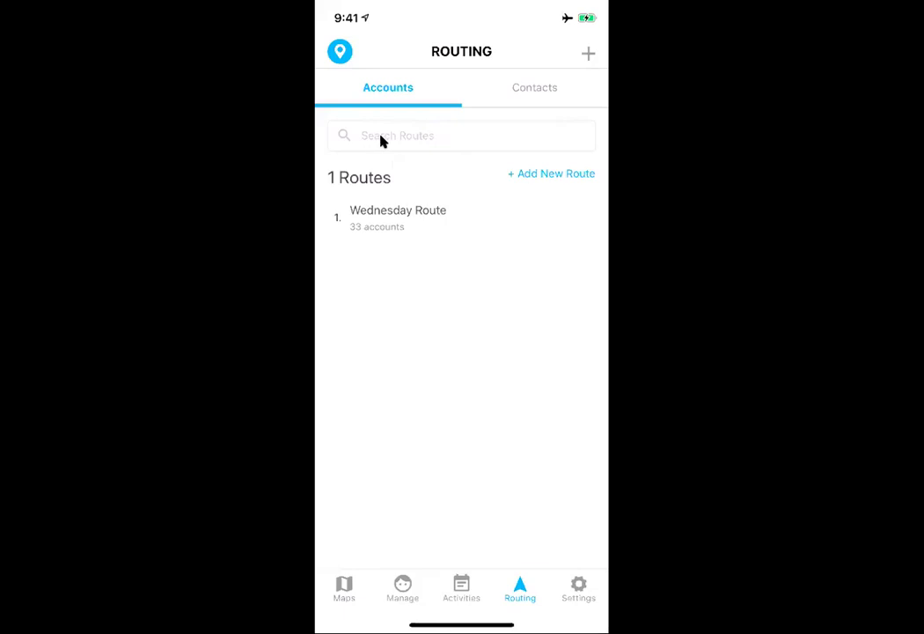
Try the route search, then begin a new route with + Add New Route
{"action": "left_click", "coordinate": [381, 139]}
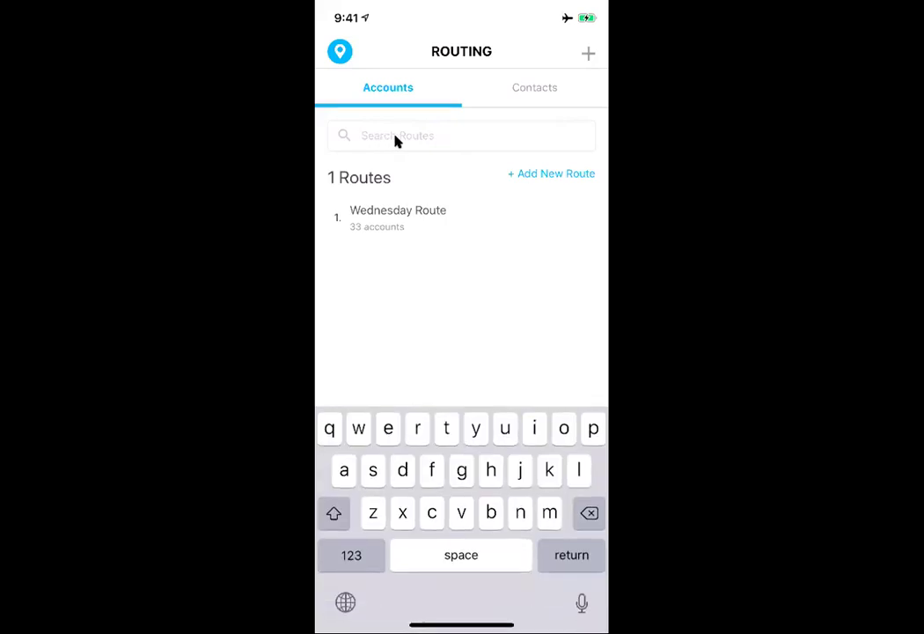
{"action": "key", "text": "Return"}
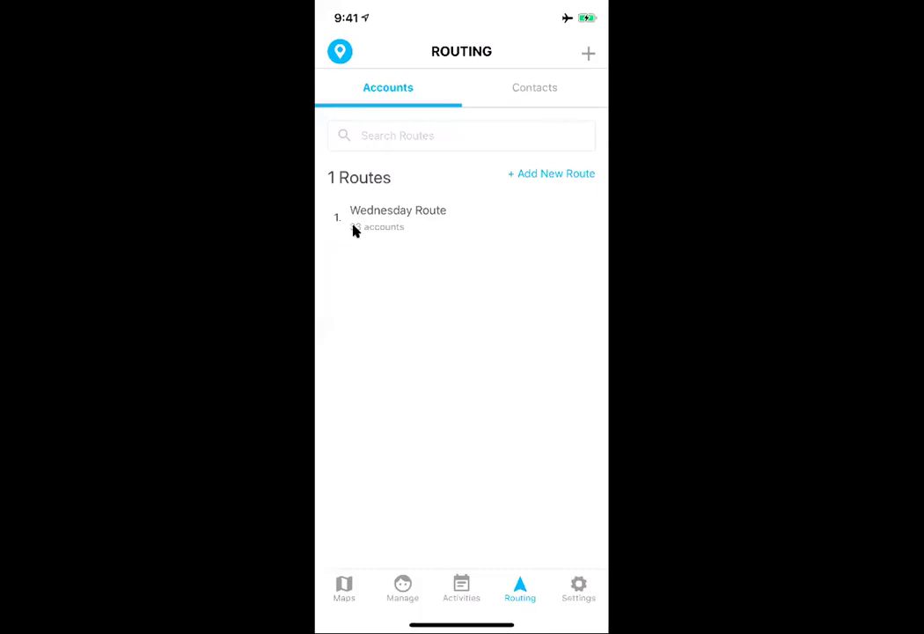
{"action": "left_click", "coordinate": [516, 179]}
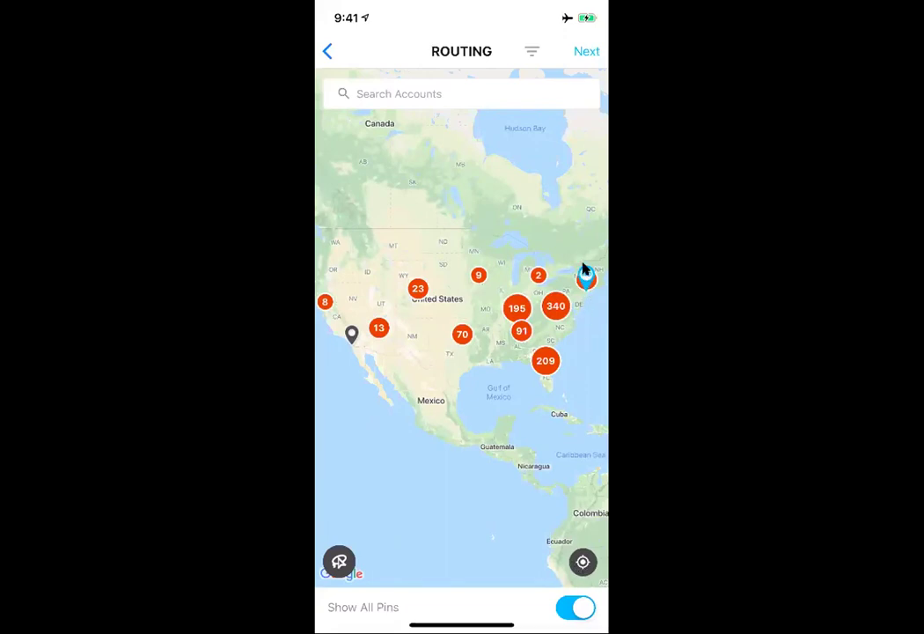
{"action": "left_click", "coordinate": [582, 562]}
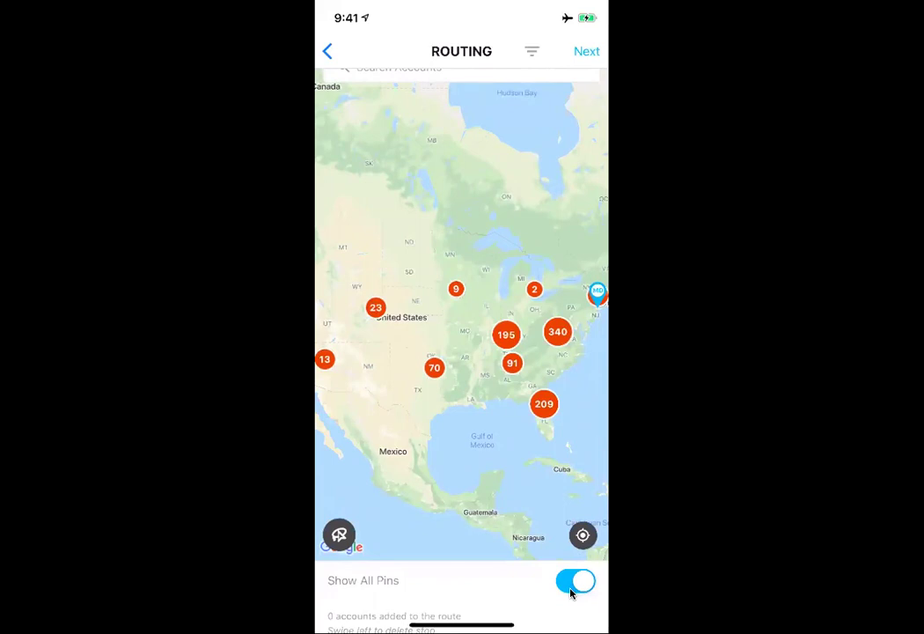
{"action": "scroll", "coordinate": [570, 594], "scroll_direction": "up", "scroll_amount": 2}
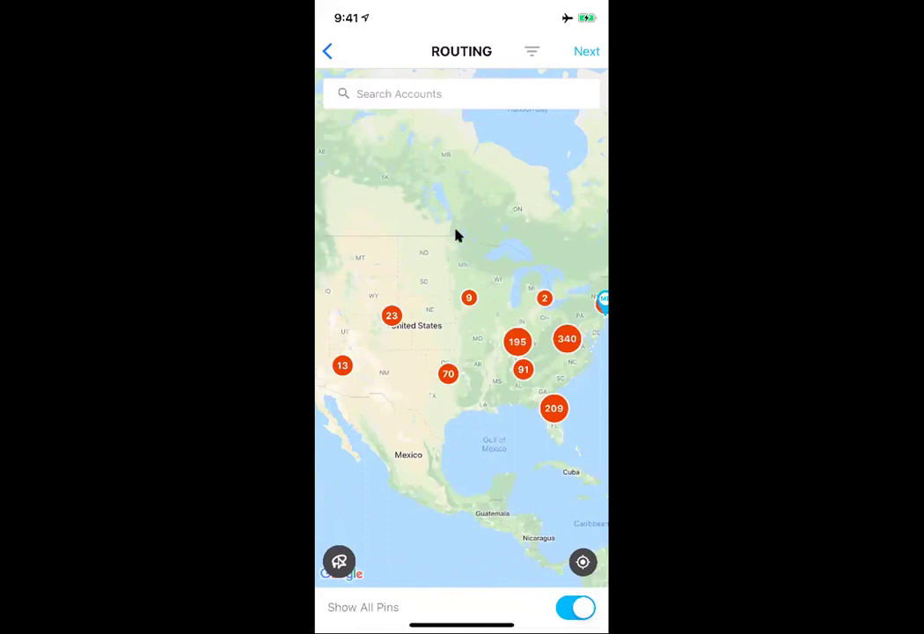
Search accounts for 'Wilson' and add Wilson Dermatology Clinic to the route
{"action": "left_click", "coordinate": [425, 94]}
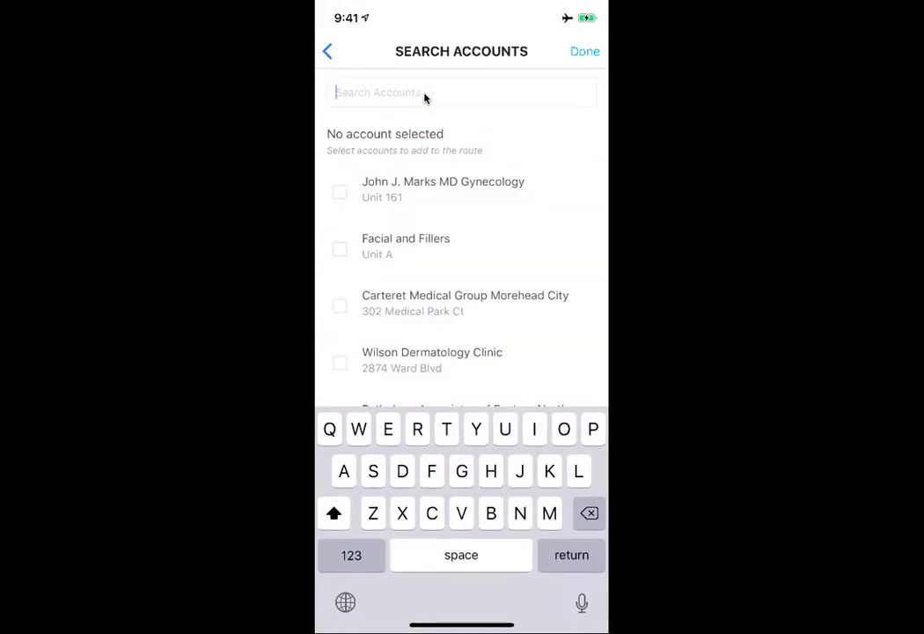
{"action": "type", "text": "Wilson"}
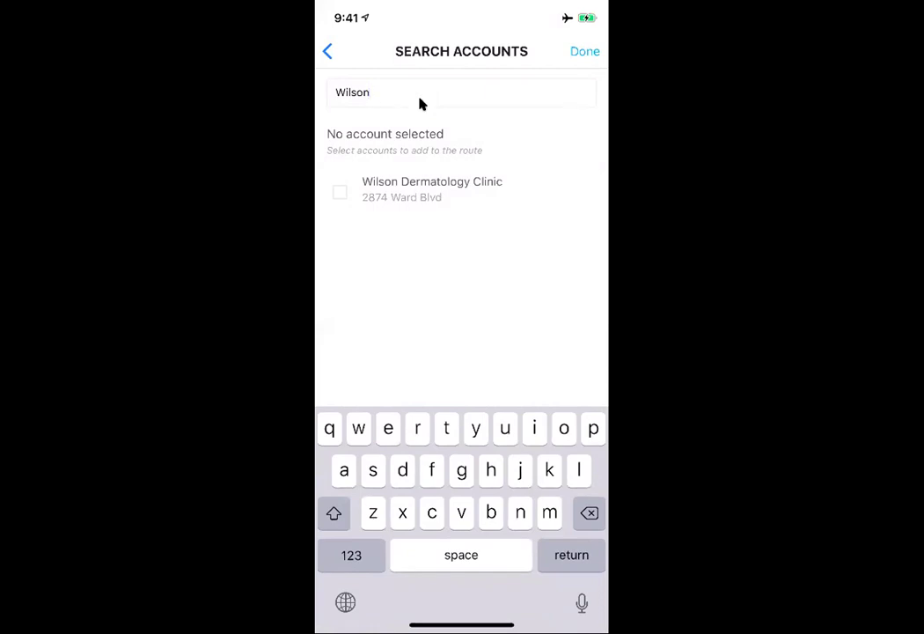
{"action": "left_click", "coordinate": [341, 193]}
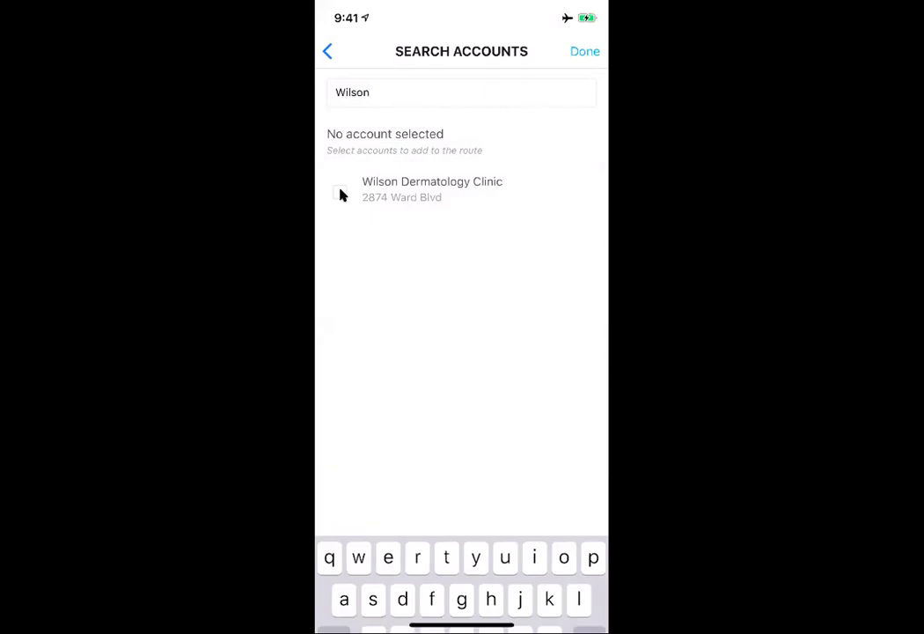
{"action": "left_click", "coordinate": [340, 193]}
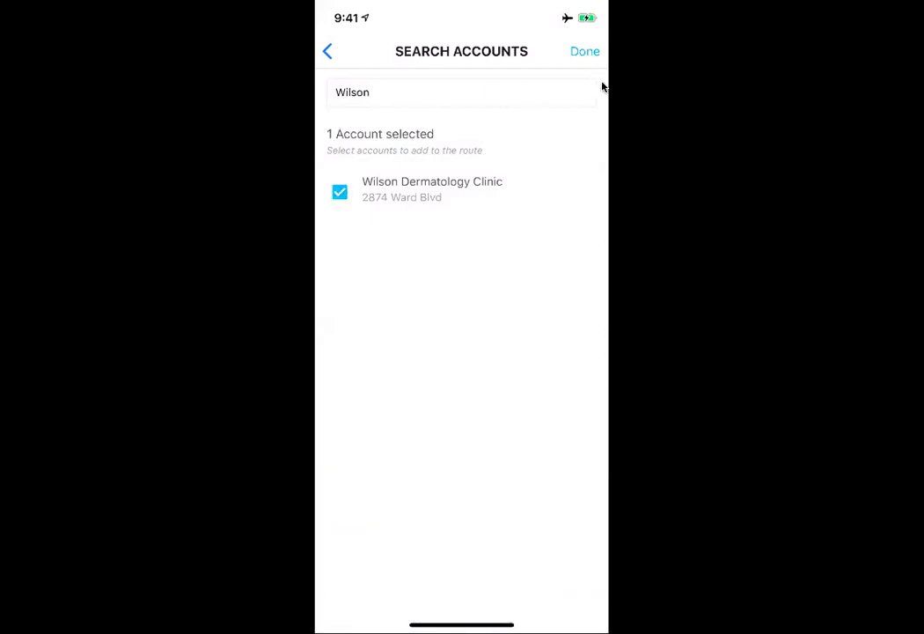
{"action": "left_click", "coordinate": [593, 56]}
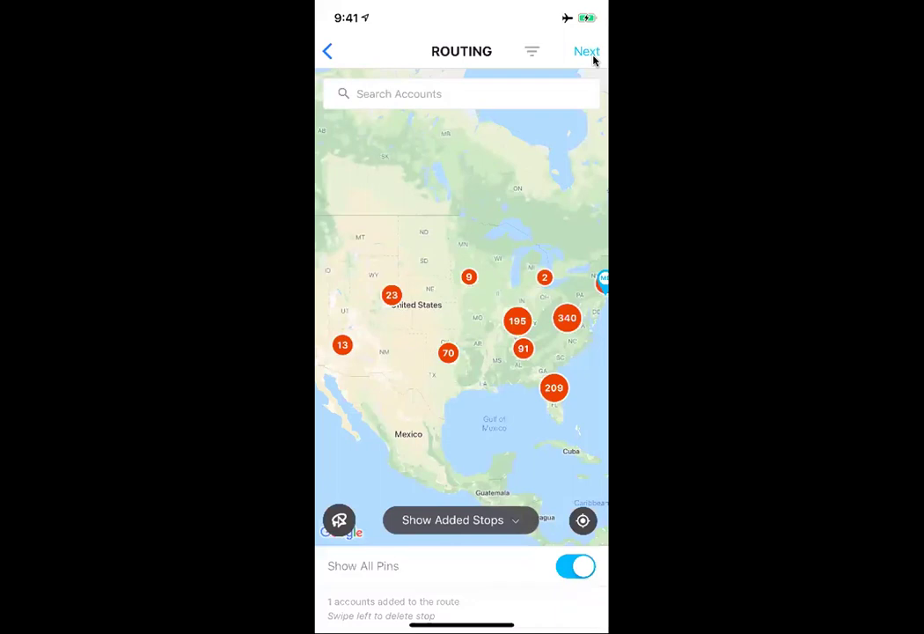
Open the route map filters and start adding a new filter
{"action": "left_click", "coordinate": [547, 55]}
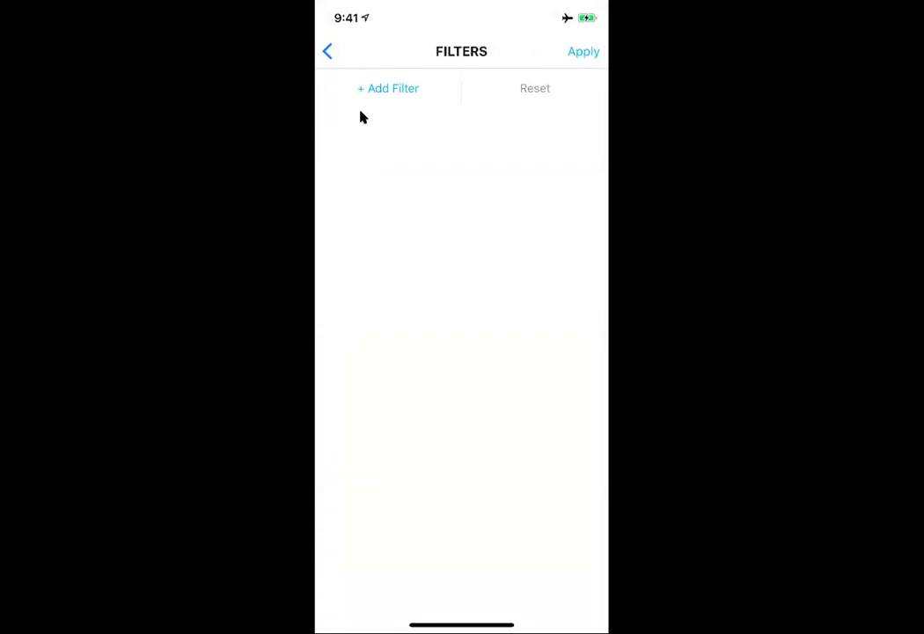
{"action": "left_click", "coordinate": [361, 117]}
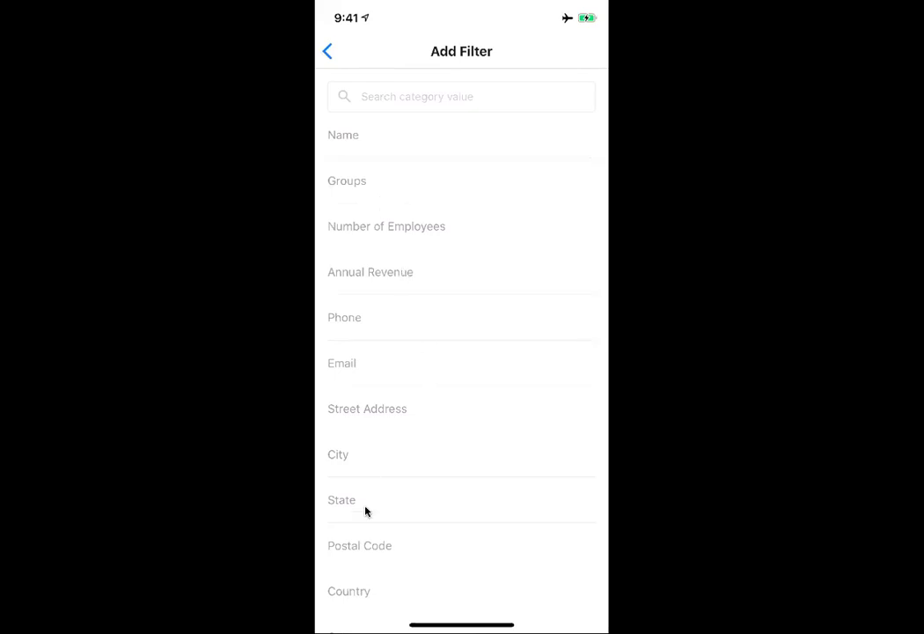
Add a Postal Code filter that contains 37205
{"action": "left_click", "coordinate": [417, 547]}
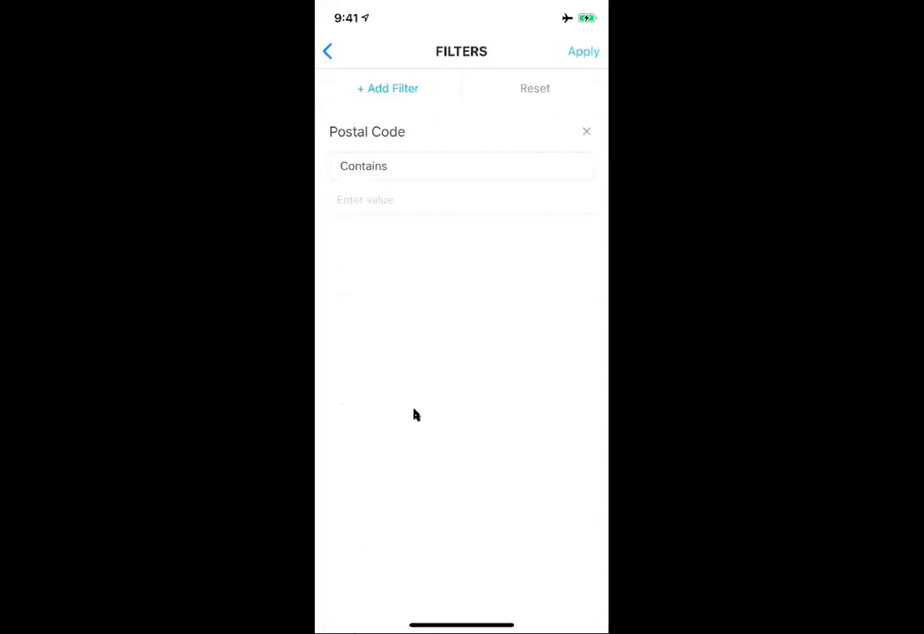
{"action": "left_click", "coordinate": [388, 201]}
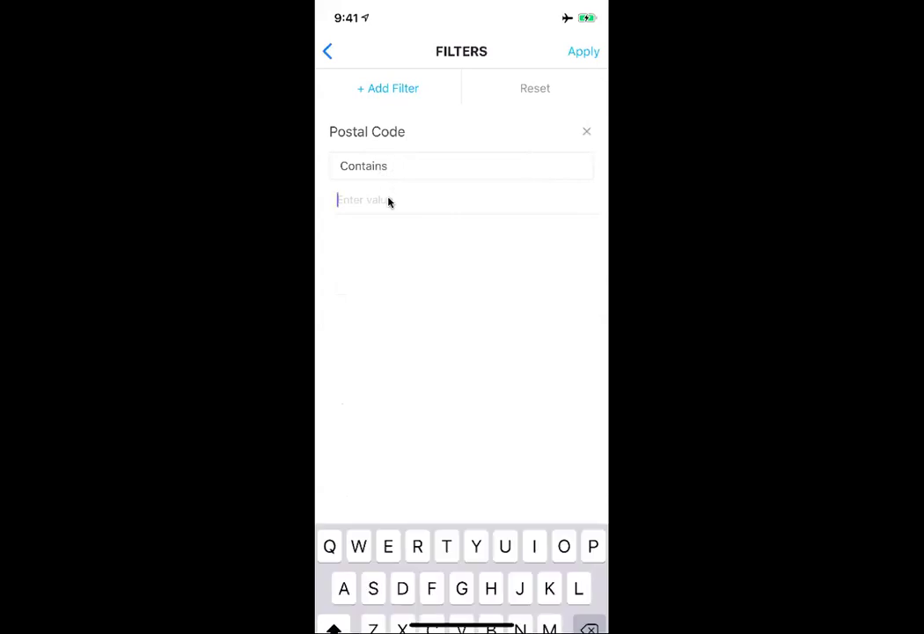
{"action": "type", "text": "37205"}
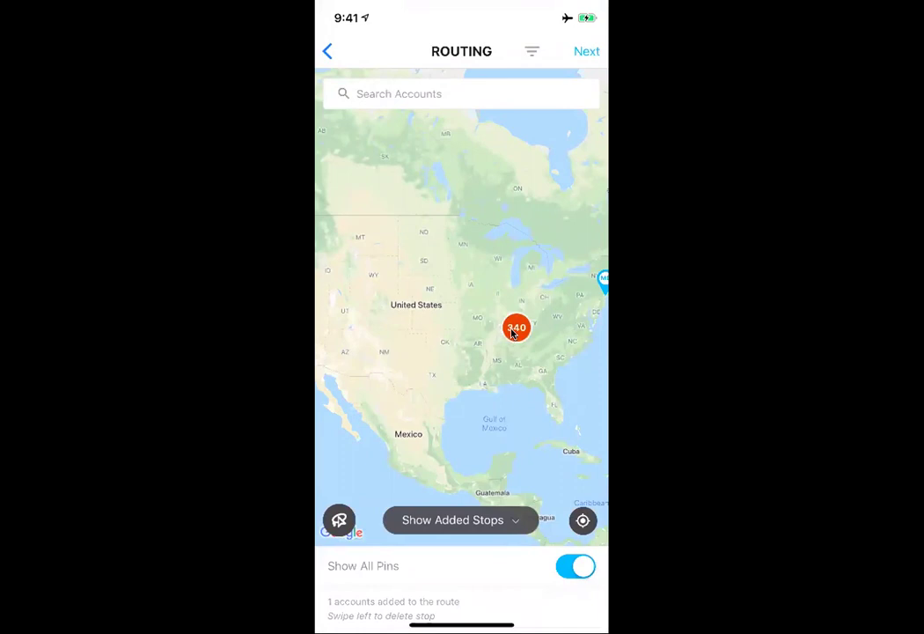
Zoom into the 340-account cluster and add Eurofix Belle Meade on Harding Pike as a stop
{"action": "left_click", "coordinate": [515, 330]}
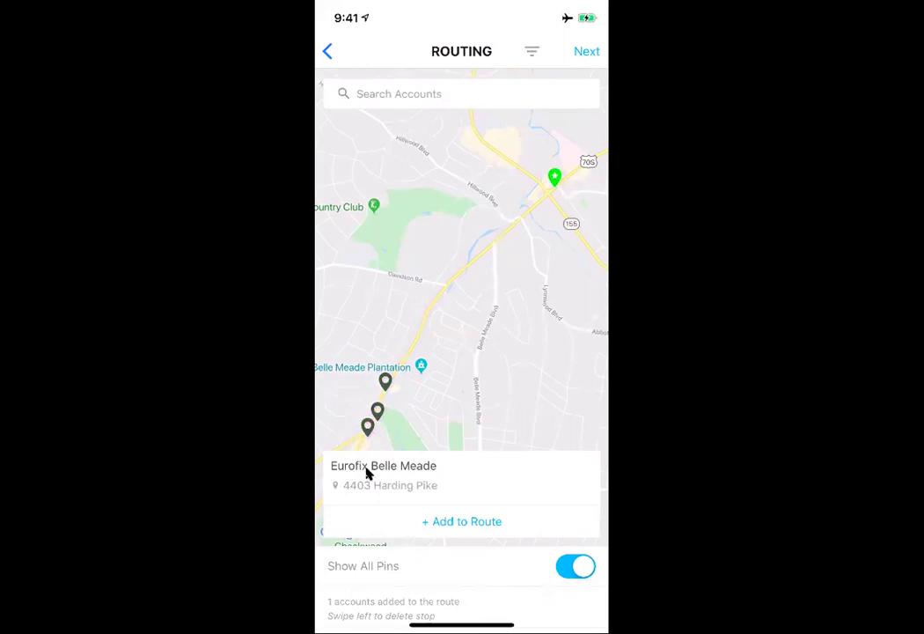
{"action": "left_click", "coordinate": [451, 520]}
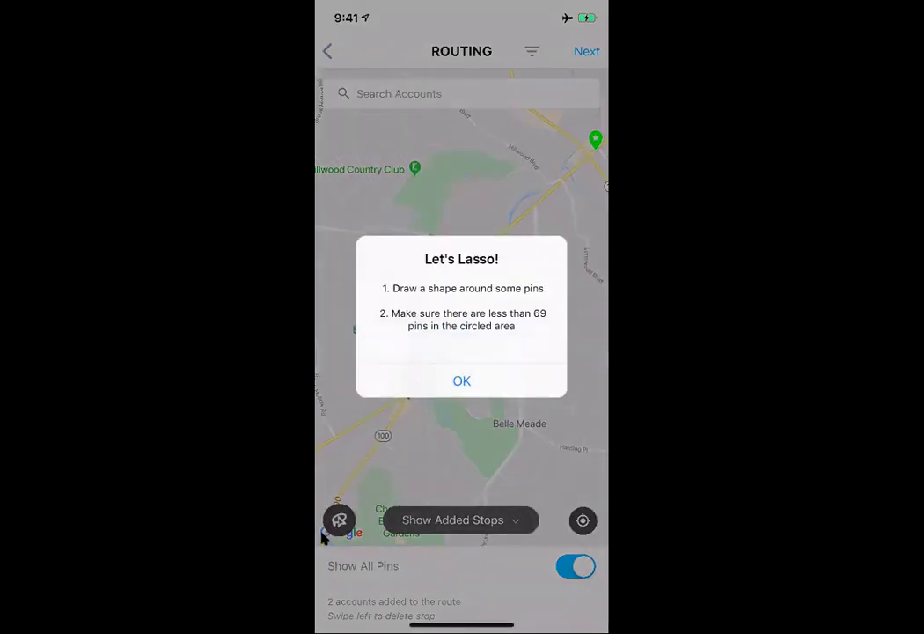
Dismiss Let's Lasso!, loop the three Belle Meade Plantation pins, then cancel that lasso
{"action": "left_click", "coordinate": [462, 382]}
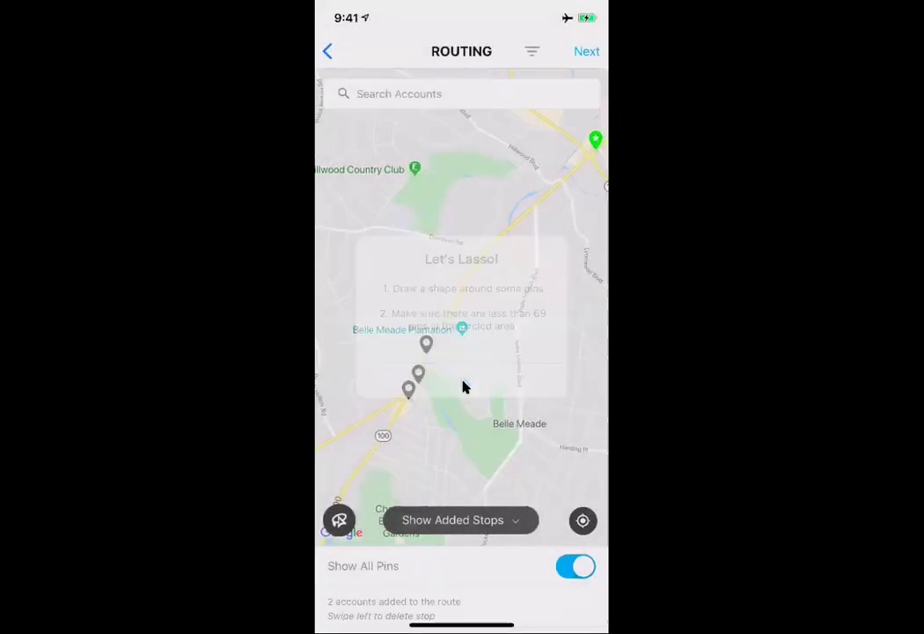
{"action": "mouse_move", "coordinate": [381, 381]}
{"action": "left_mouse_down"}
{"action": "mouse_move", "coordinate": [450, 406]}
{"action": "mouse_move", "coordinate": [467, 343]}
{"action": "mouse_move", "coordinate": [441, 289]}
{"action": "left_mouse_up"}
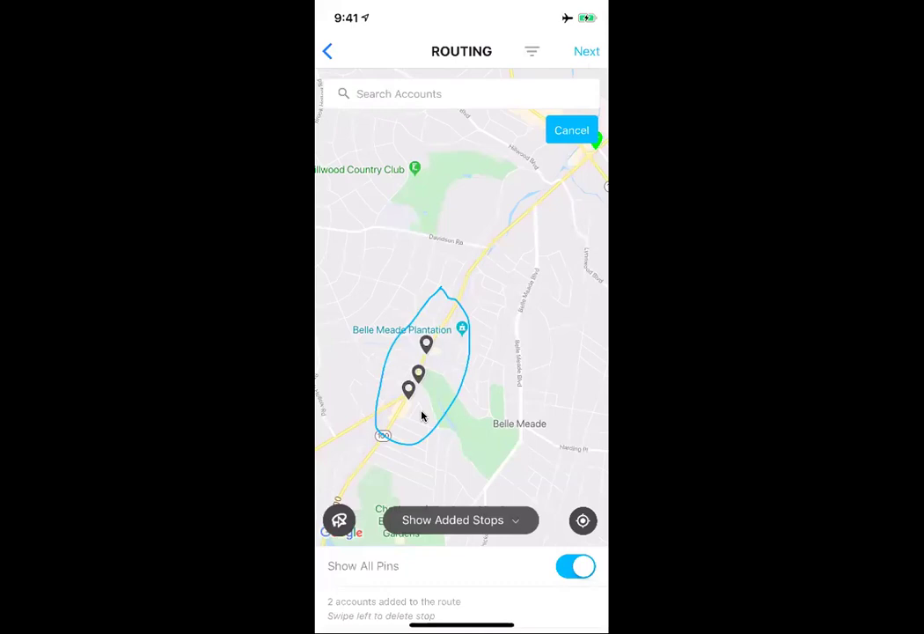
{"action": "left_click", "coordinate": [546, 145]}
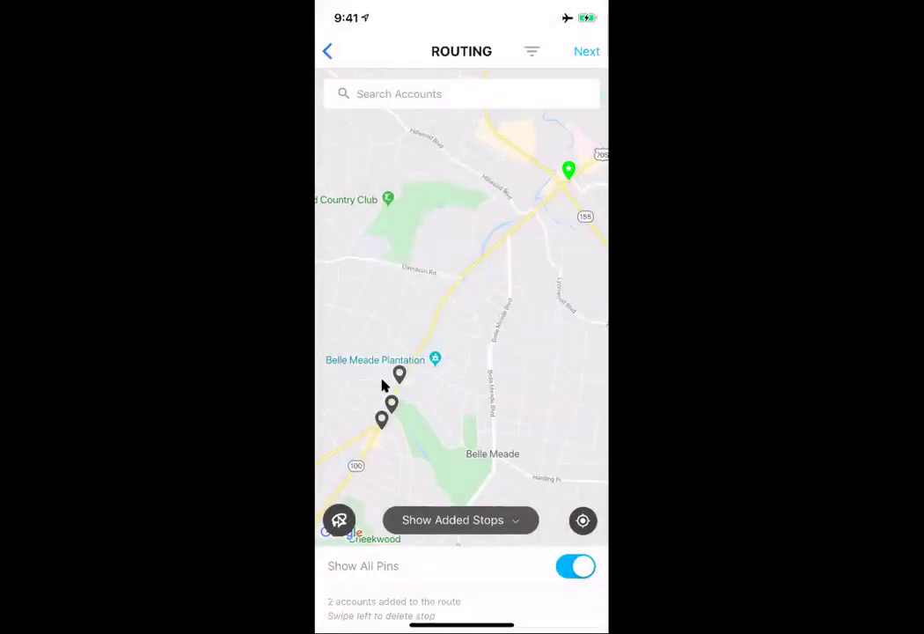
Draw a new lasso loop around the three pins near Belle Meade Plantation
{"action": "mouse_move", "coordinate": [409, 319]}
{"action": "left_mouse_down"}
{"action": "mouse_move", "coordinate": [350, 407]}
{"action": "mouse_move", "coordinate": [436, 368]}
{"action": "mouse_move", "coordinate": [414, 319]}
{"action": "left_mouse_up"}
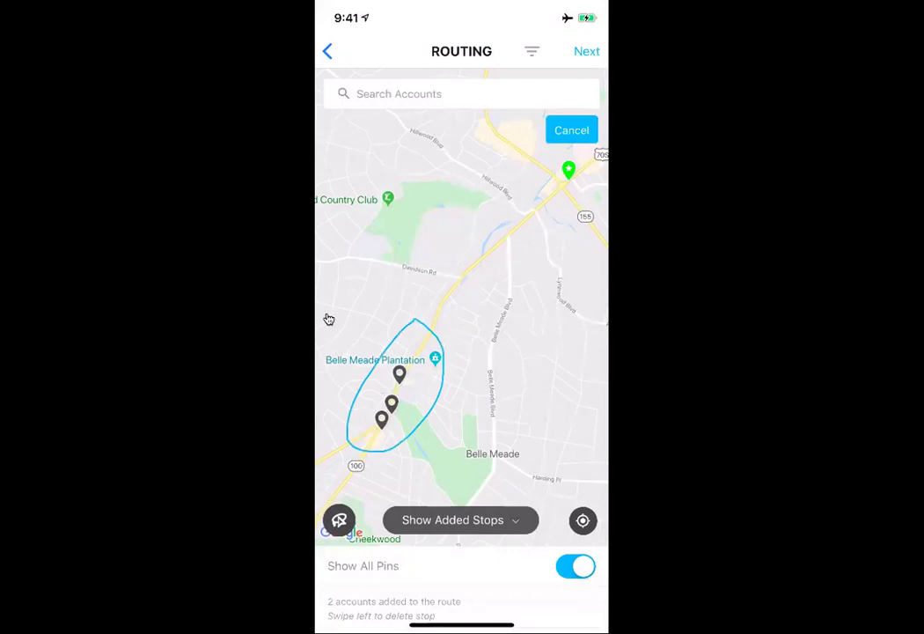
Continue from the two added stops to the Build Route form
{"action": "left_click", "coordinate": [588, 52]}
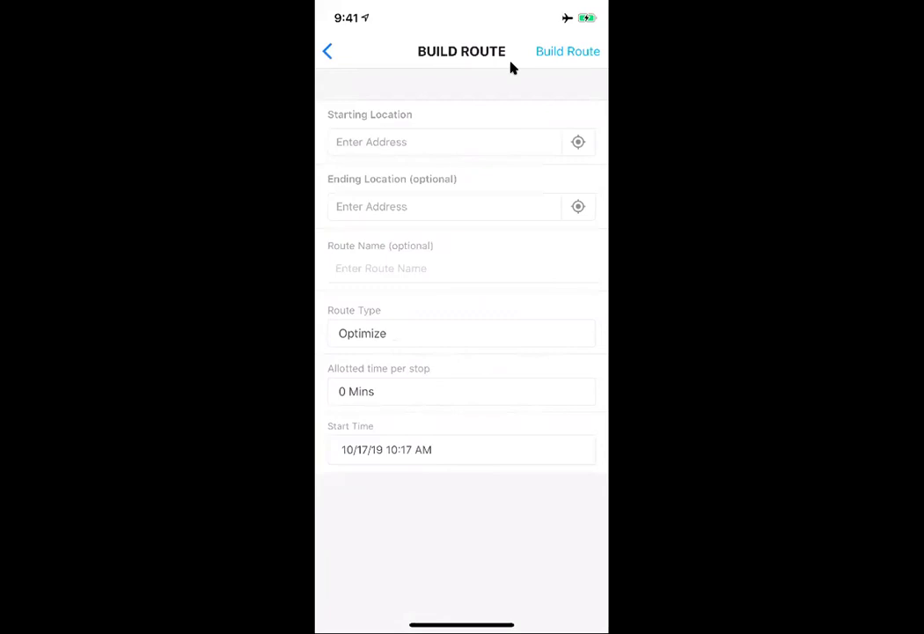
Fill both Starting and Ending Location with the current location's address
{"action": "left_click", "coordinate": [579, 142]}
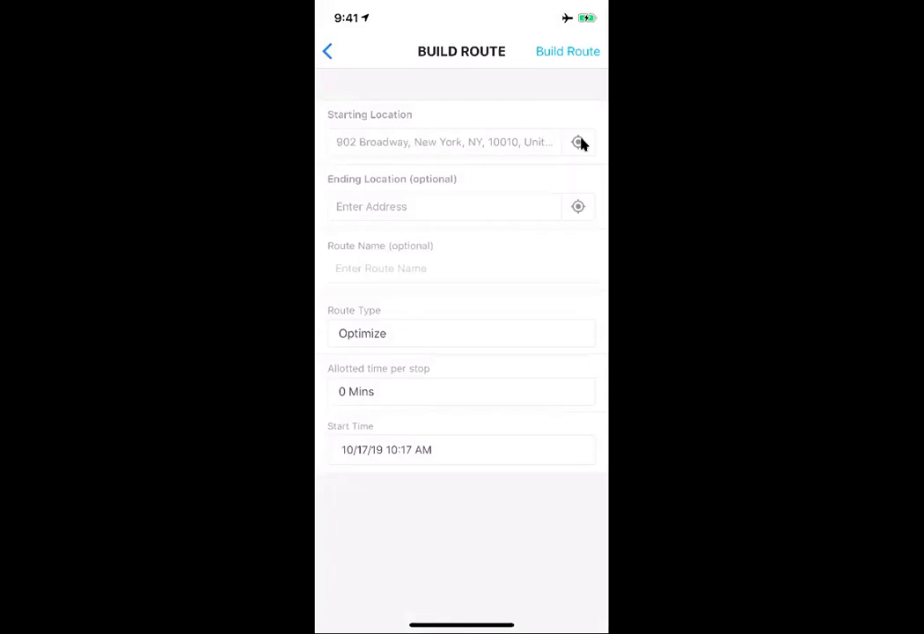
{"action": "left_click", "coordinate": [576, 208]}
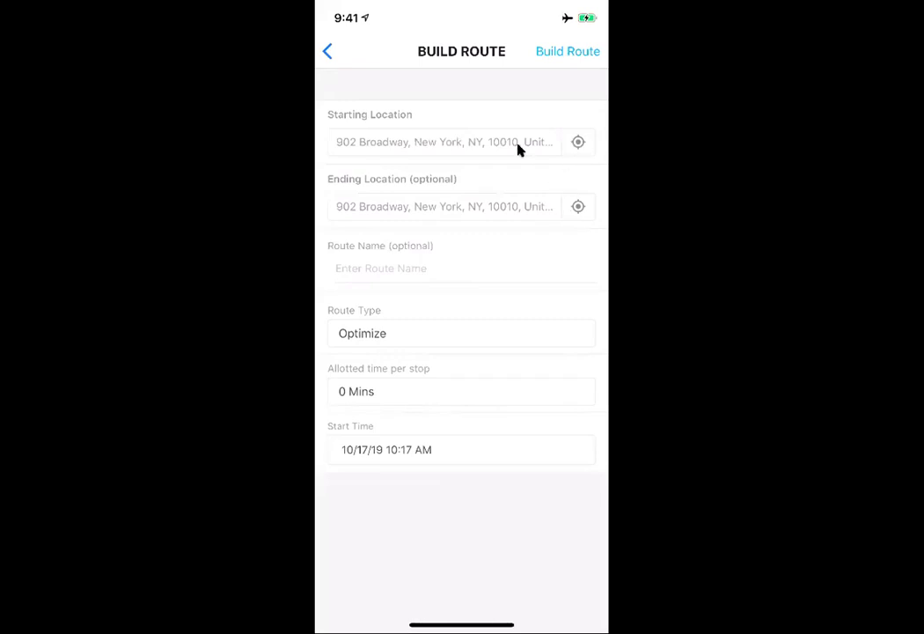
{"action": "left_click", "coordinate": [395, 149]}
Enter 'Route for the webinar' as the route name
{"action": "left_click", "coordinate": [380, 264]}
{"action": "type", "text": "Route "}
{"action": "type", "text": "for the webina"}
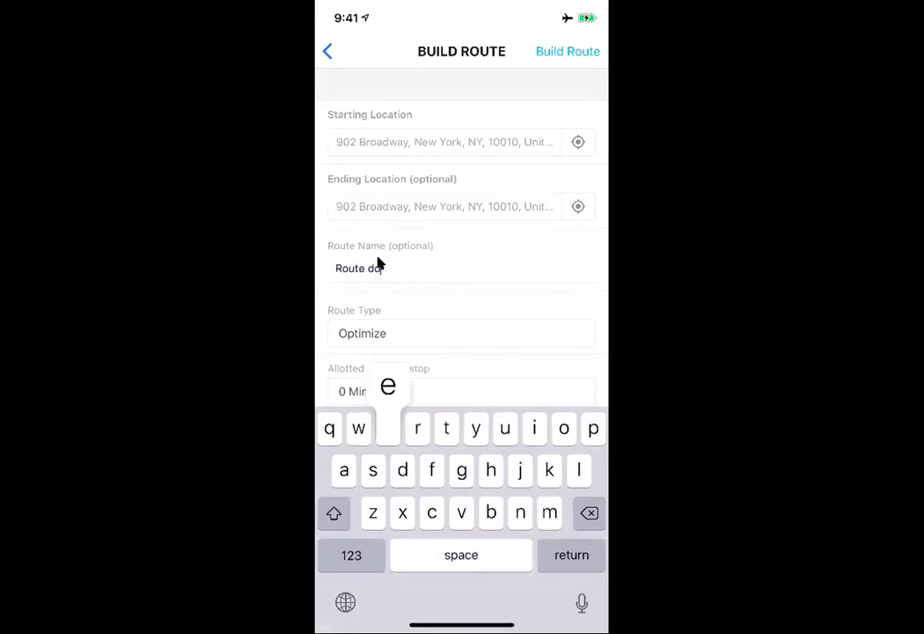
{"action": "type", "text": "r"}
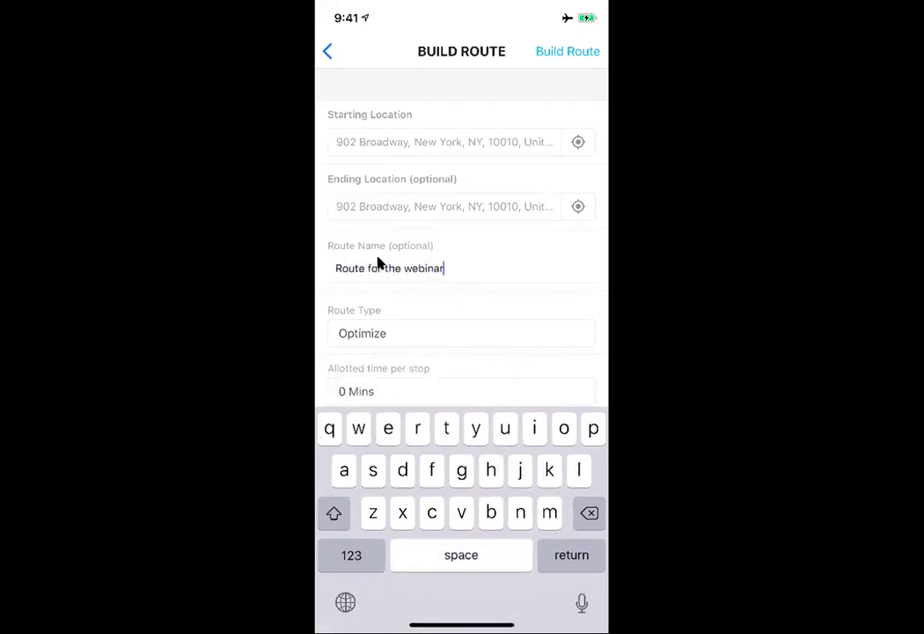
{"action": "key", "text": "Return"}
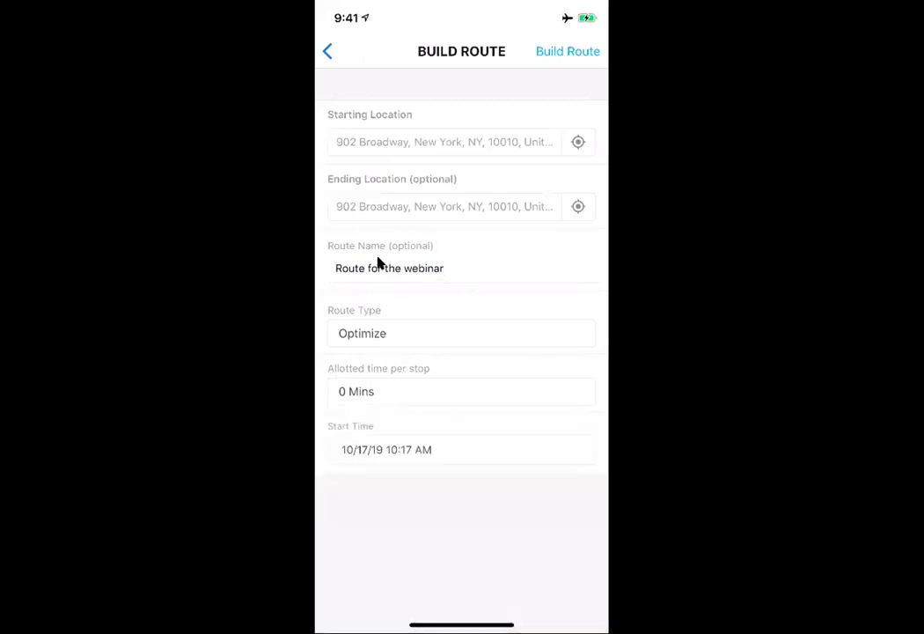
{"action": "left_click", "coordinate": [377, 330]}
{"action": "key", "text": "Down"}
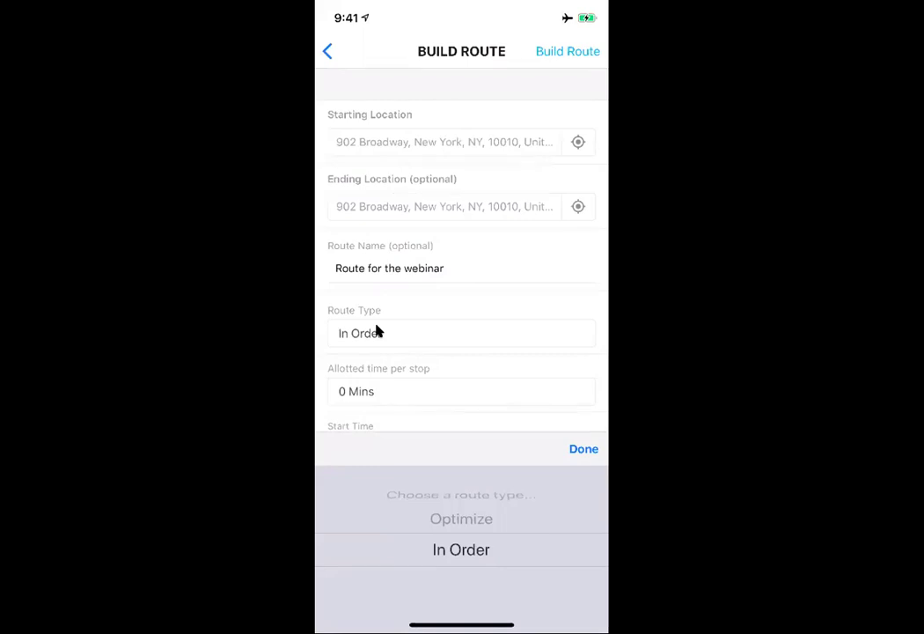
{"action": "key", "text": "Up"}
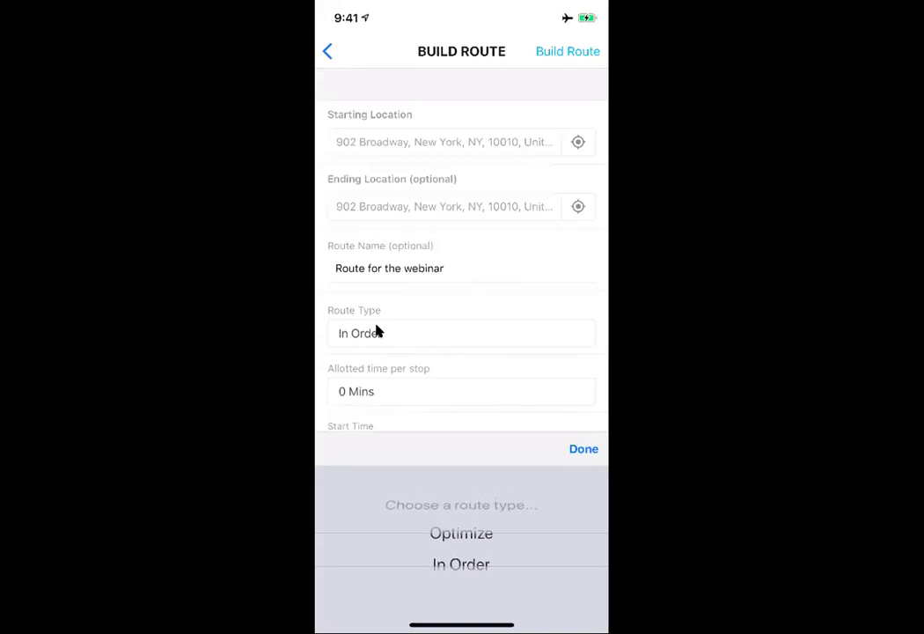
{"action": "left_click", "coordinate": [581, 453]}
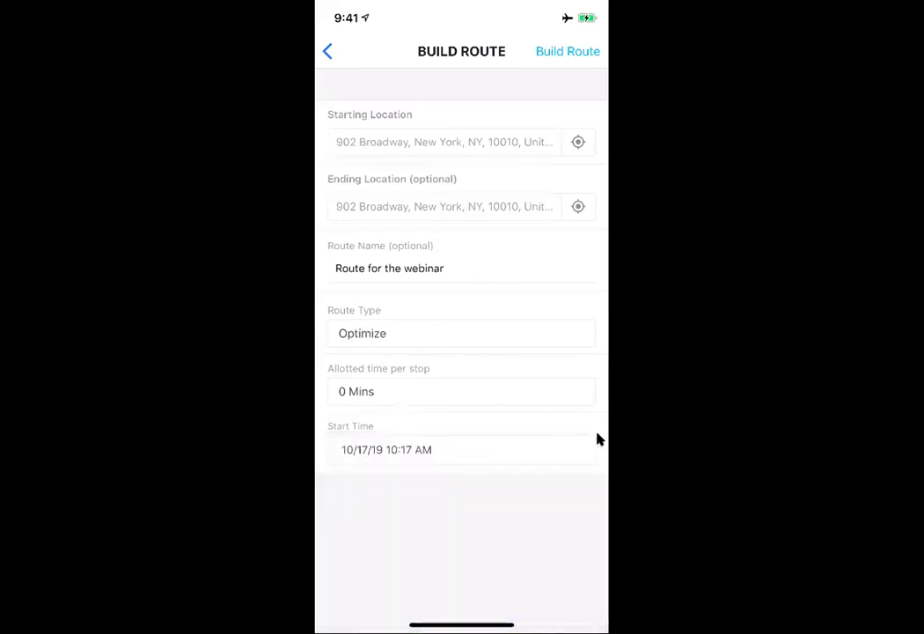
Set the allotted time per stop to 60 Mins
{"action": "left_click", "coordinate": [456, 392]}
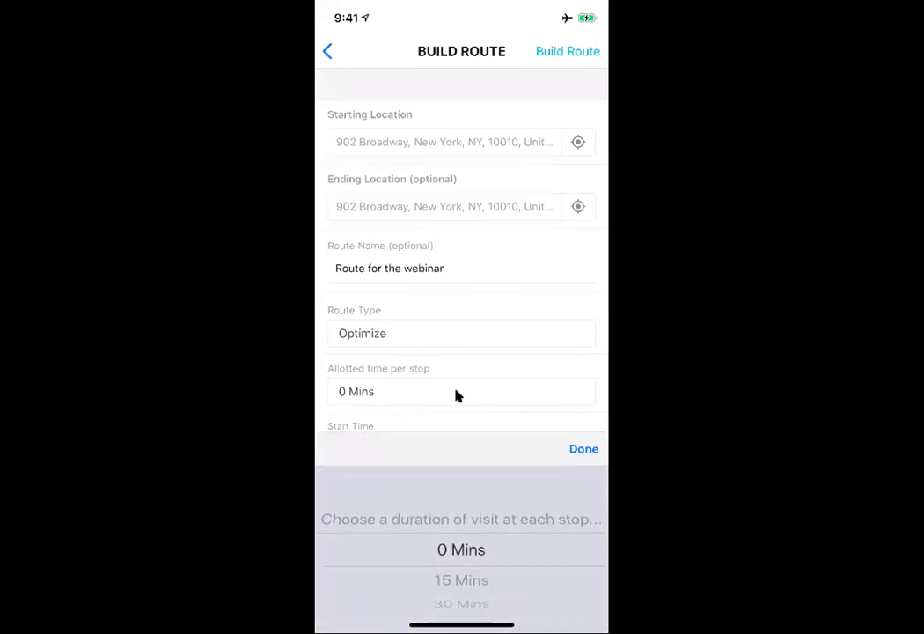
{"action": "scroll", "coordinate": [456, 395], "scroll_direction": "down", "scroll_amount": 2}
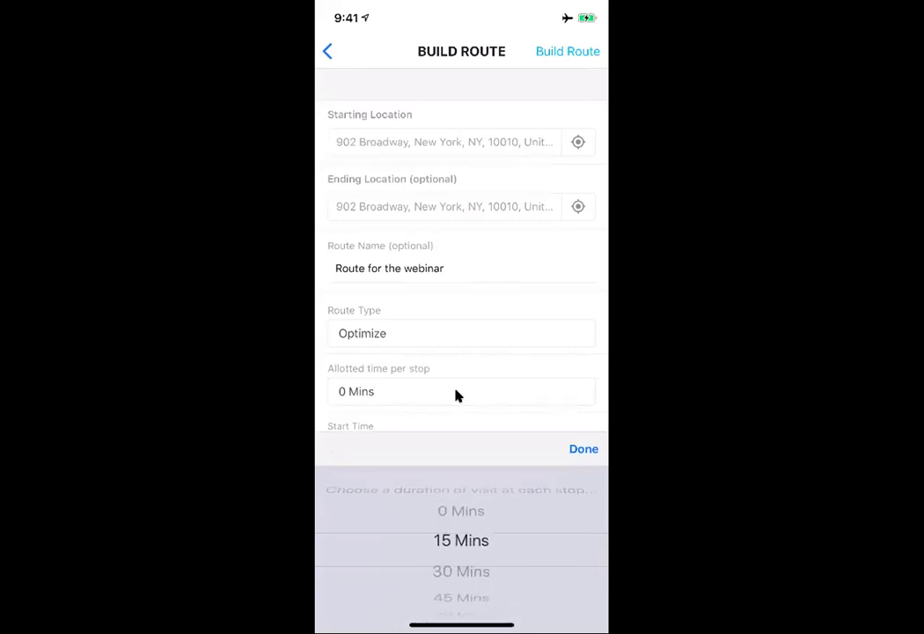
{"action": "scroll", "coordinate": [456, 395], "scroll_direction": "down", "scroll_amount": 2}
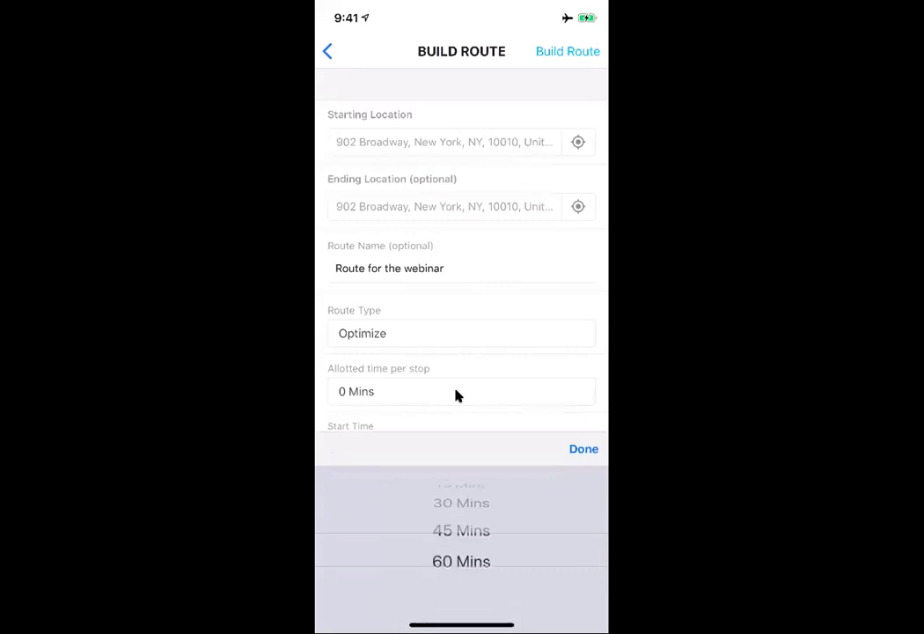
{"action": "scroll", "coordinate": [456, 395], "scroll_direction": "up", "scroll_amount": 3}
{"action": "scroll", "coordinate": [456, 396], "scroll_direction": "down", "scroll_amount": 3}
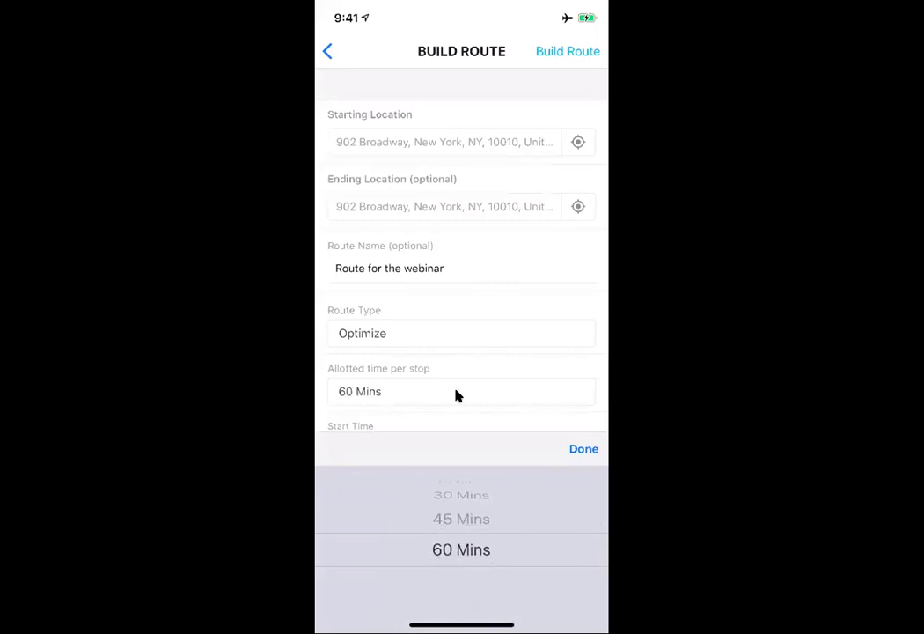
{"action": "left_click", "coordinate": [456, 396]}
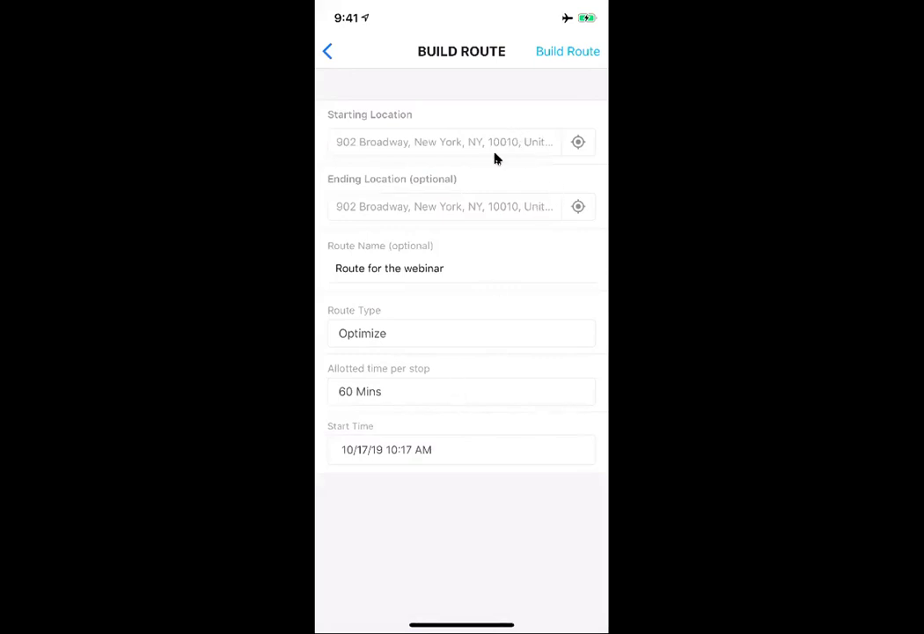
Build the route, then bring its five stops with arrival and travel times into view
{"action": "left_click", "coordinate": [537, 58]}
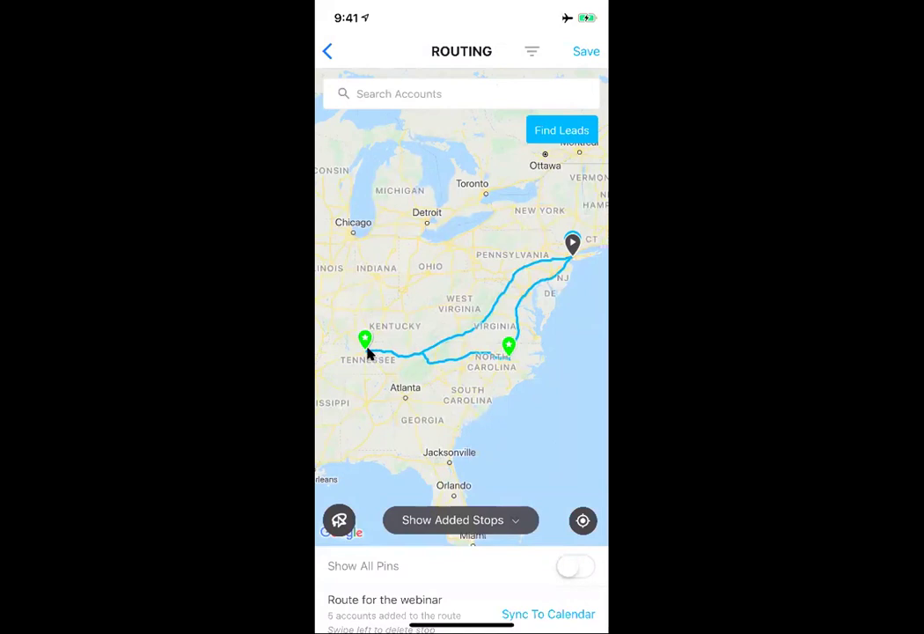
{"action": "scroll", "coordinate": [365, 352], "scroll_direction": "left", "scroll_amount": 3}
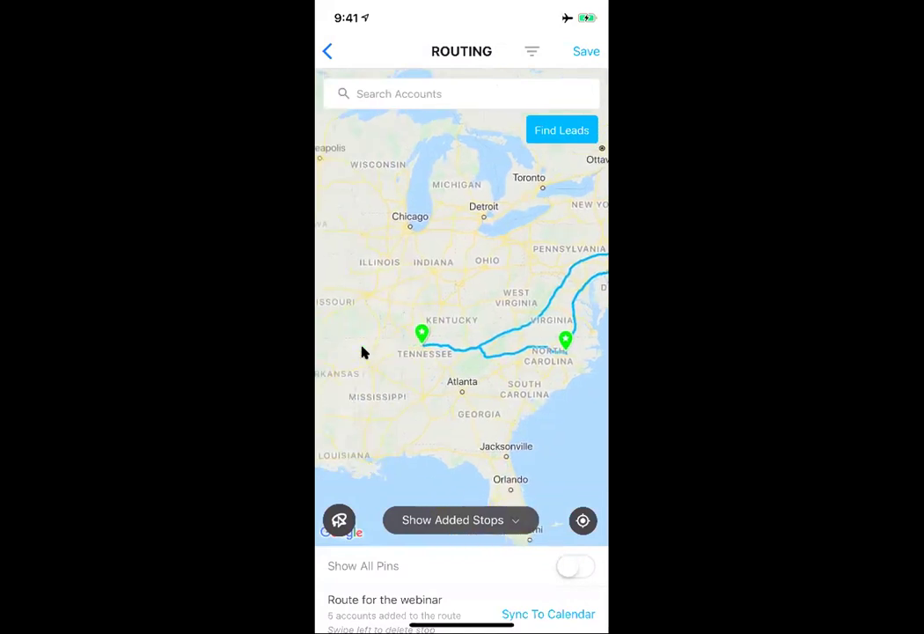
{"action": "scroll", "coordinate": [363, 352], "scroll_direction": "up", "scroll_amount": 5}
{"action": "scroll", "coordinate": [364, 353], "scroll_direction": "up", "scroll_amount": 5}
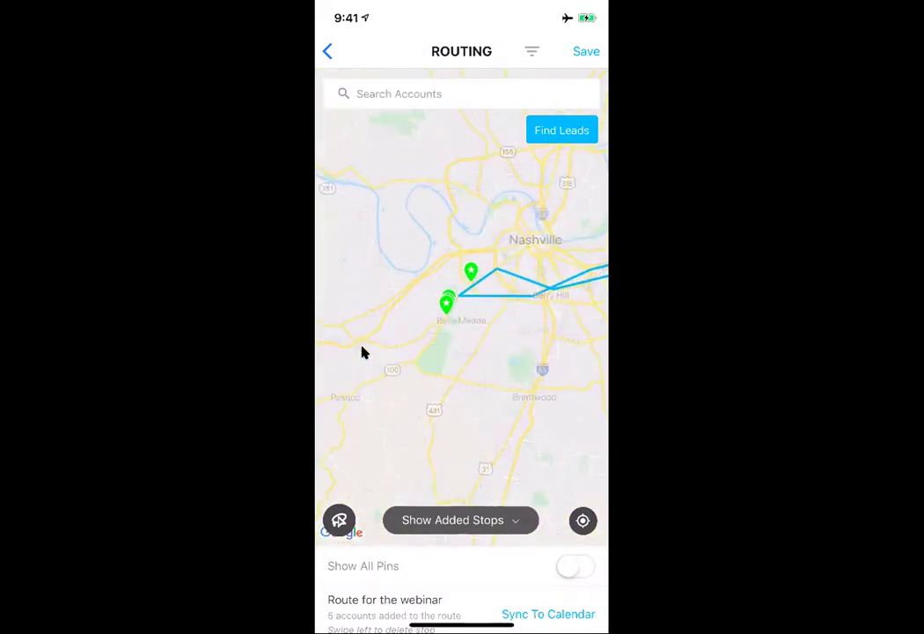
{"action": "scroll", "coordinate": [364, 353], "scroll_direction": "up", "scroll_amount": 5}
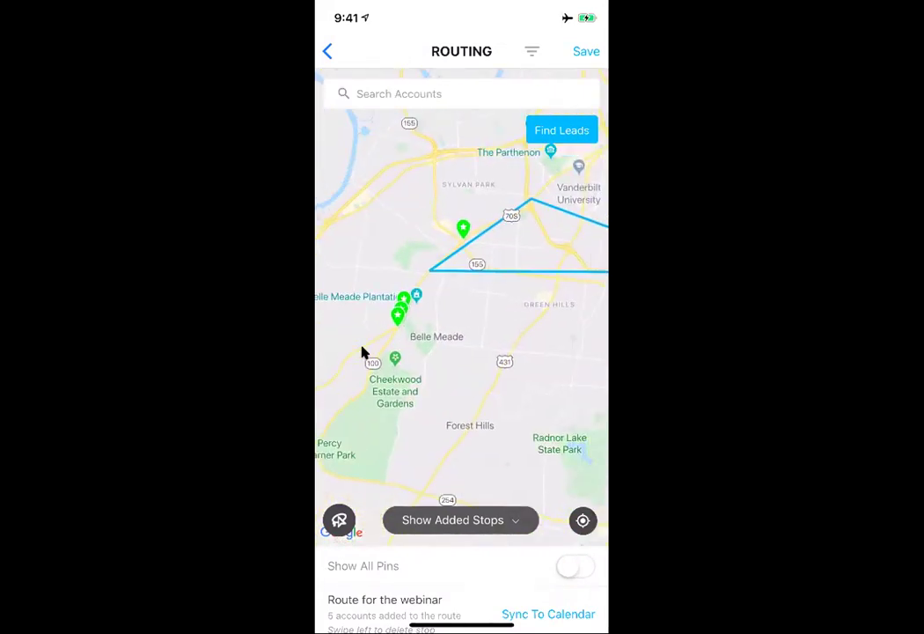
{"action": "scroll", "coordinate": [361, 352], "scroll_direction": "down", "scroll_amount": 2}
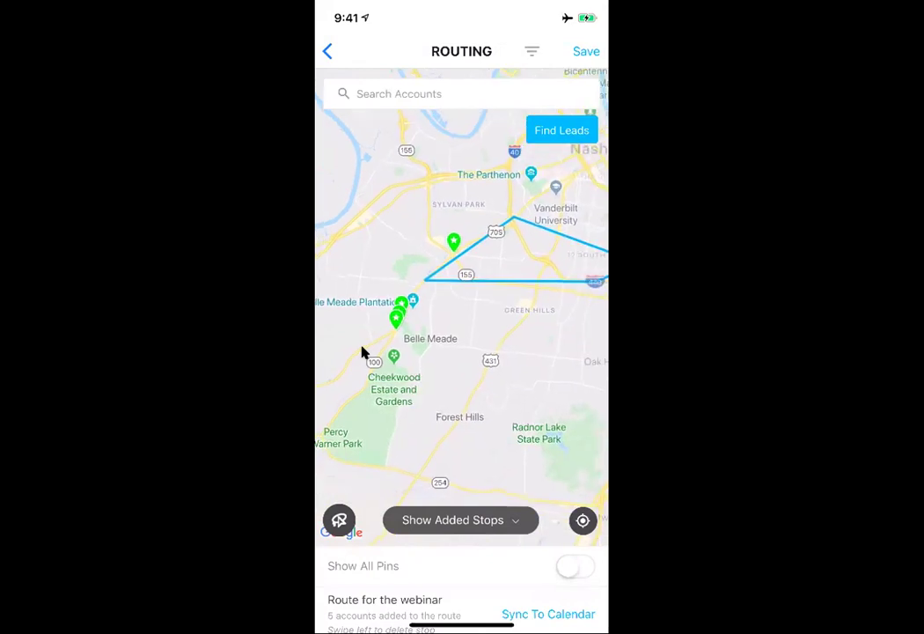
{"action": "scroll", "coordinate": [361, 352], "scroll_direction": "down", "scroll_amount": 1}
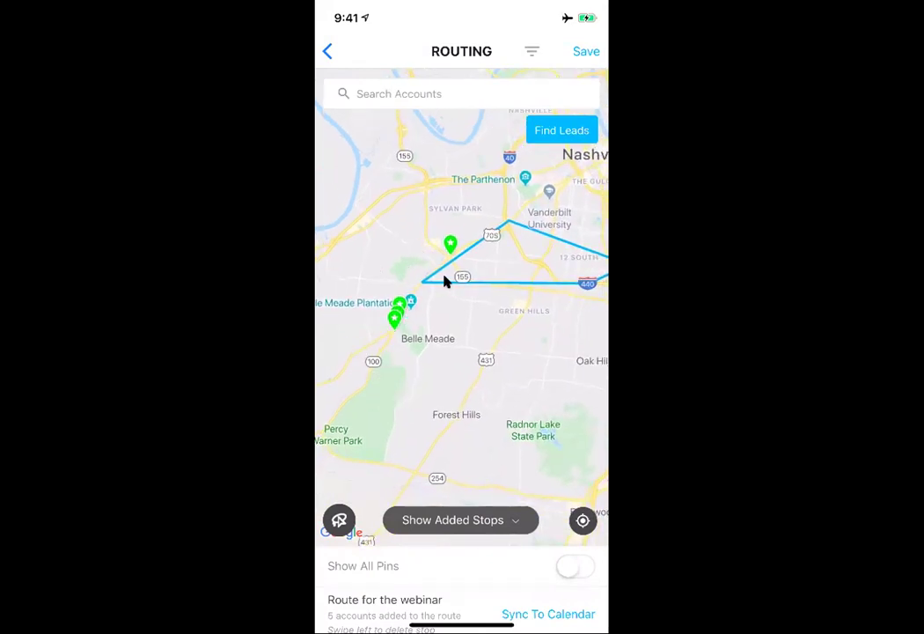
{"action": "scroll", "coordinate": [445, 280], "scroll_direction": "down", "scroll_amount": 2}
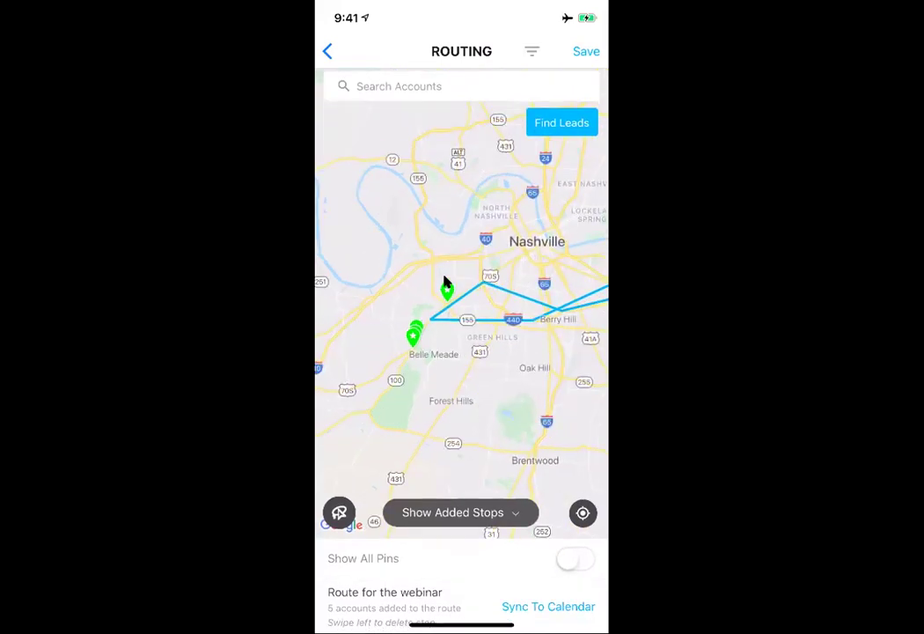
{"action": "scroll", "coordinate": [444, 280], "scroll_direction": "down", "scroll_amount": 2}
{"action": "scroll", "coordinate": [445, 280], "scroll_direction": "down", "scroll_amount": 4}
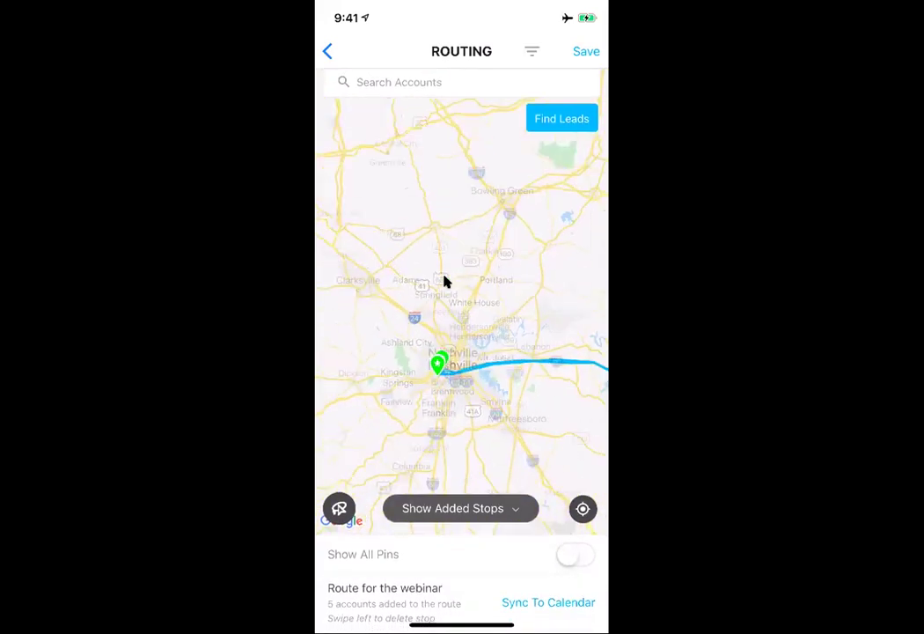
{"action": "scroll", "coordinate": [444, 279], "scroll_direction": "down", "scroll_amount": 4}
{"action": "scroll", "coordinate": [444, 280], "scroll_direction": "right", "scroll_amount": 3}
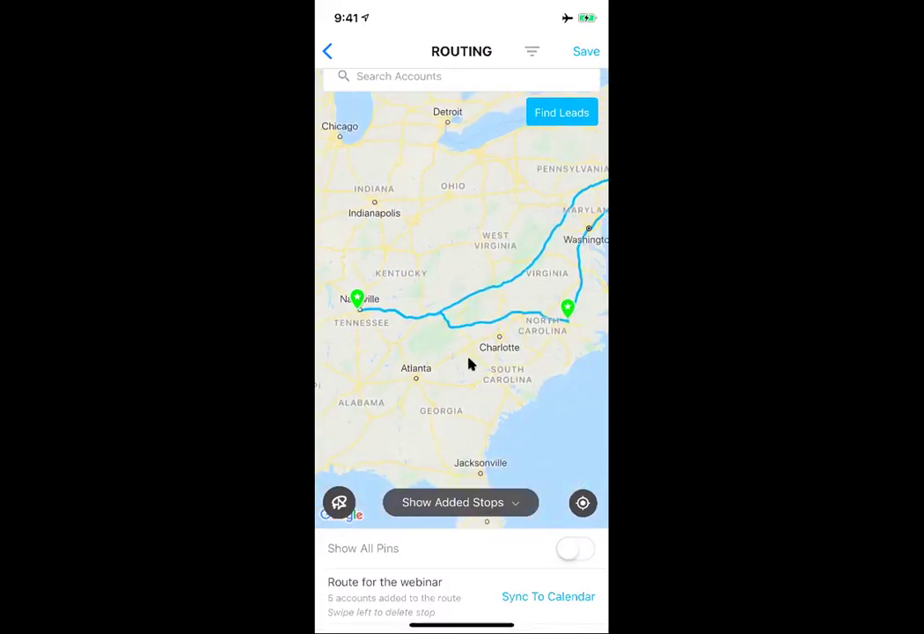
{"action": "scroll", "coordinate": [485, 470], "scroll_direction": "down", "scroll_amount": 5}
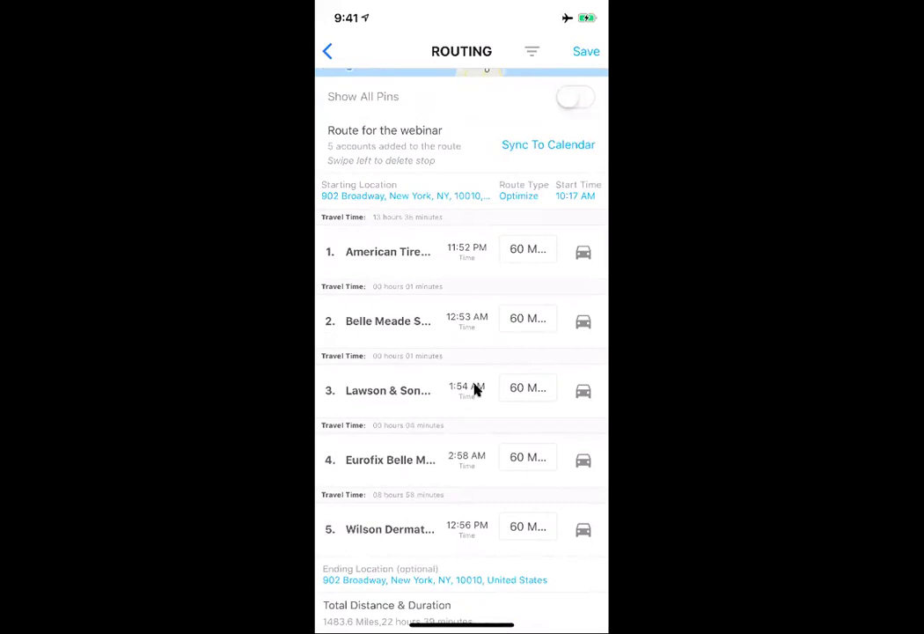
Move the first stop to the end of the list and reveal Delete on the third stop
{"action": "scroll", "coordinate": [479, 378], "scroll_direction": "up", "scroll_amount": 3}
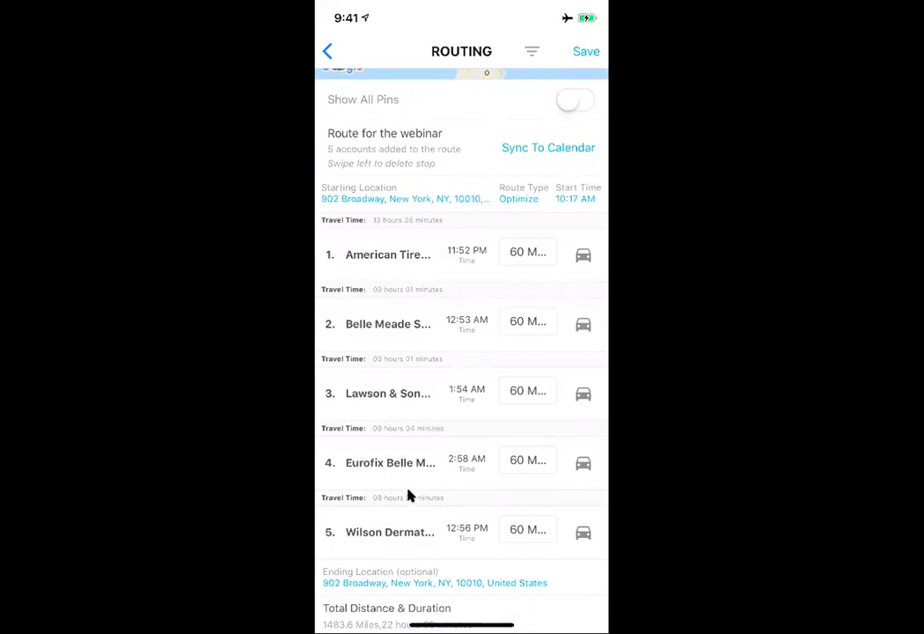
{"action": "left_click_drag", "start_coordinate": [408, 244], "coordinate": [388, 515]}
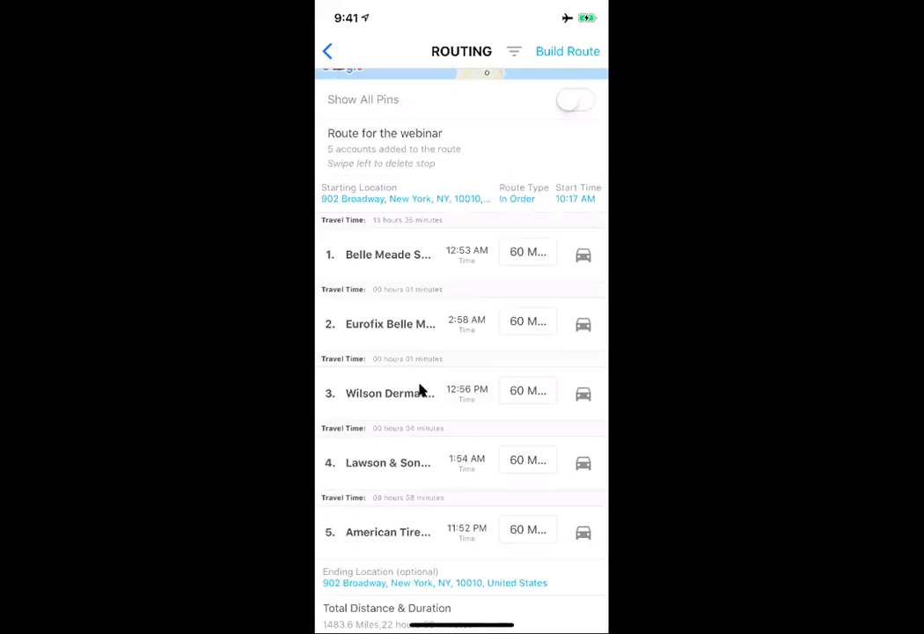
{"action": "scroll", "coordinate": [420, 405], "scroll_direction": "right", "scroll_amount": 3}
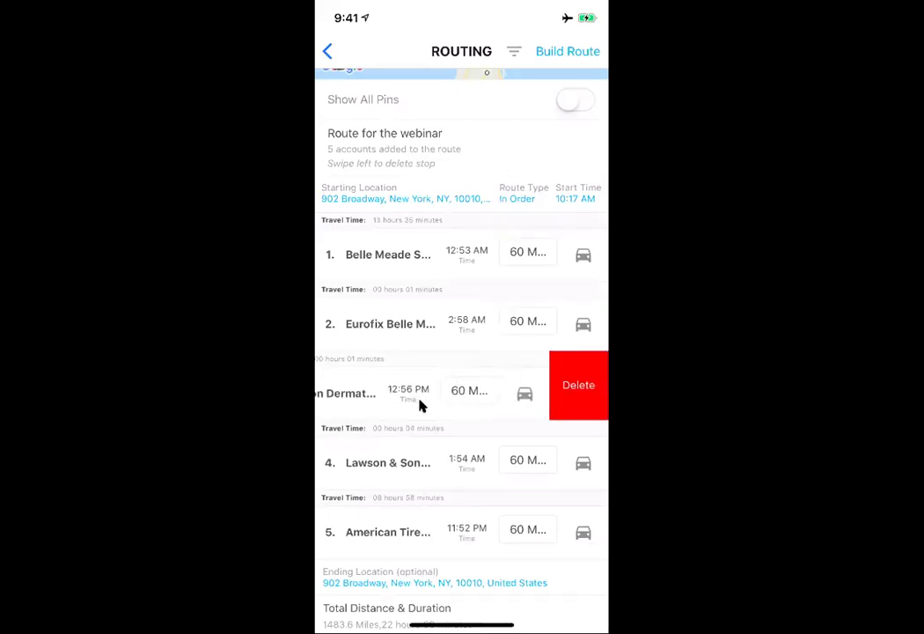
Delete the third stop, rebuild and save the route, and dismiss the Success alert
{"action": "left_click", "coordinate": [599, 392]}
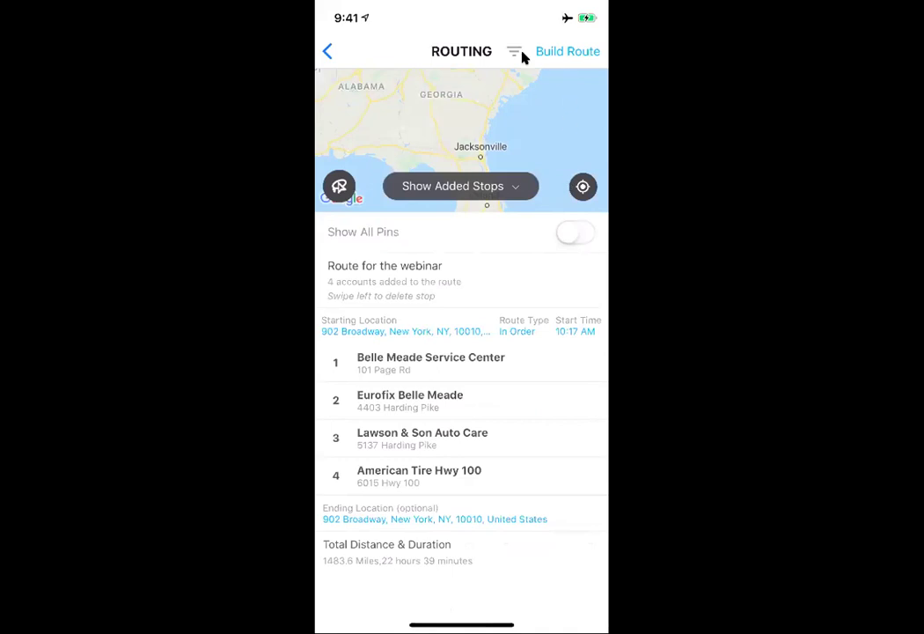
{"action": "left_click", "coordinate": [574, 68]}
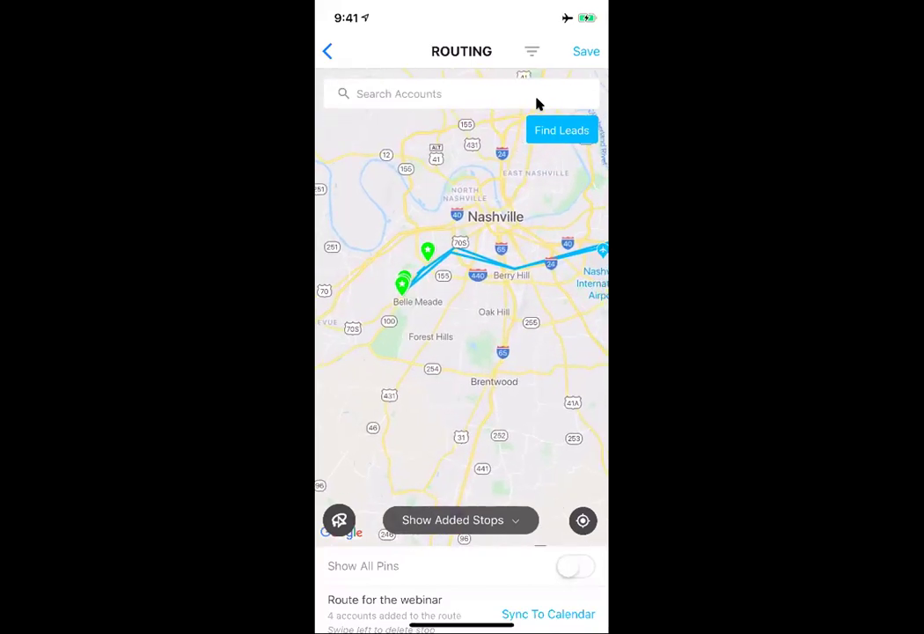
{"action": "left_click", "coordinate": [584, 60]}
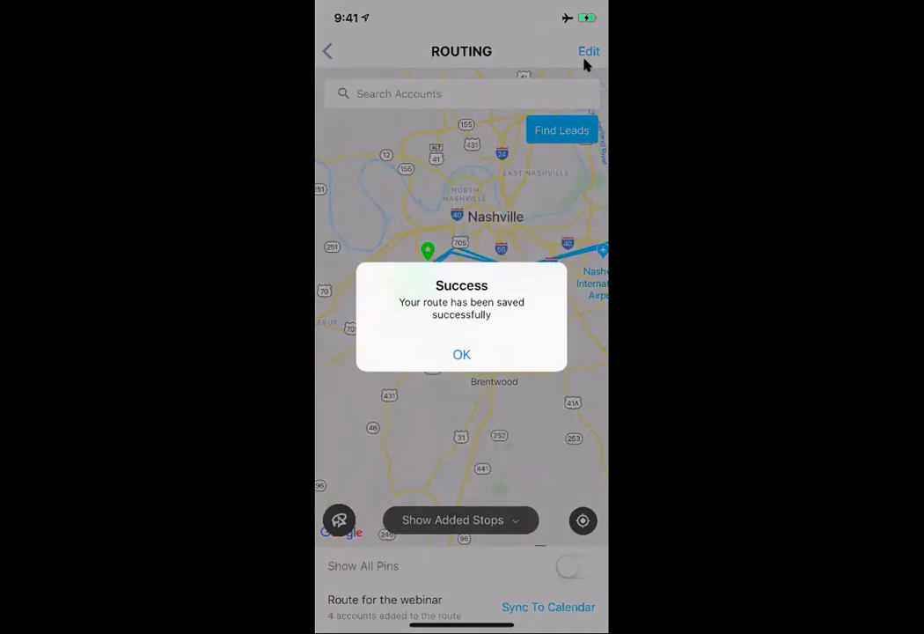
{"action": "left_click", "coordinate": [487, 353]}
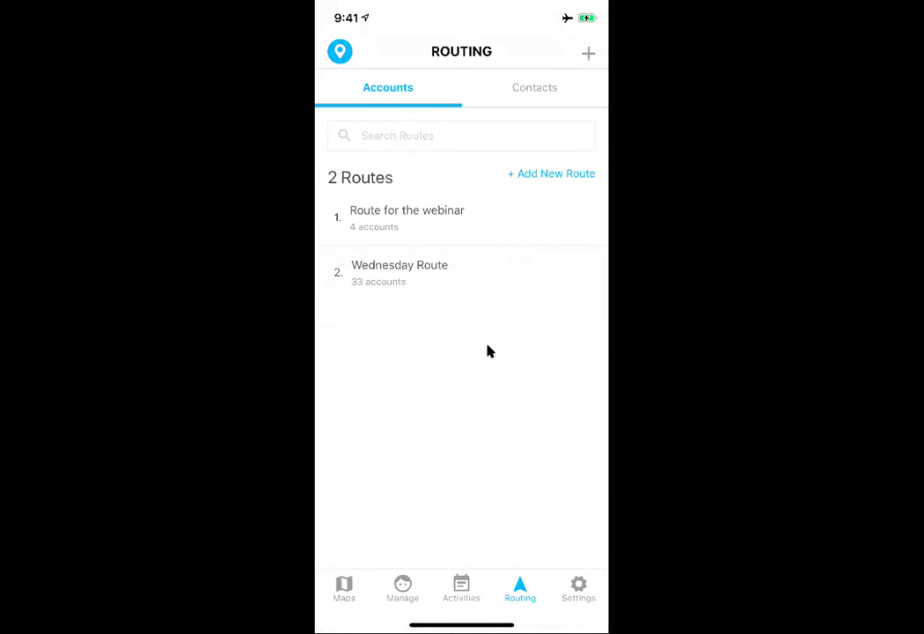
Open Route for the webinar and get Google Maps directions to its first stop
{"action": "left_click", "coordinate": [465, 236]}
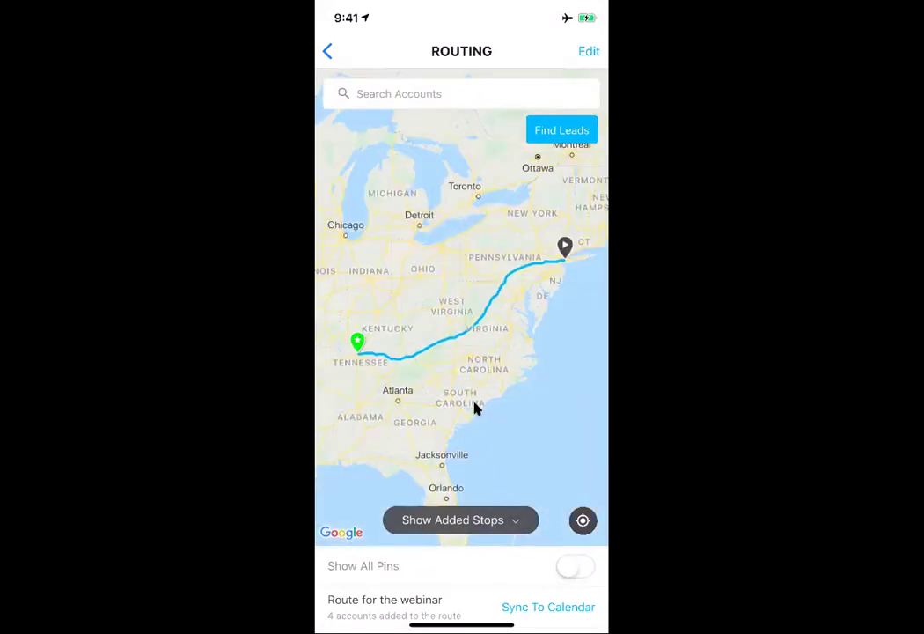
{"action": "scroll", "coordinate": [476, 413], "scroll_direction": "down", "scroll_amount": 5}
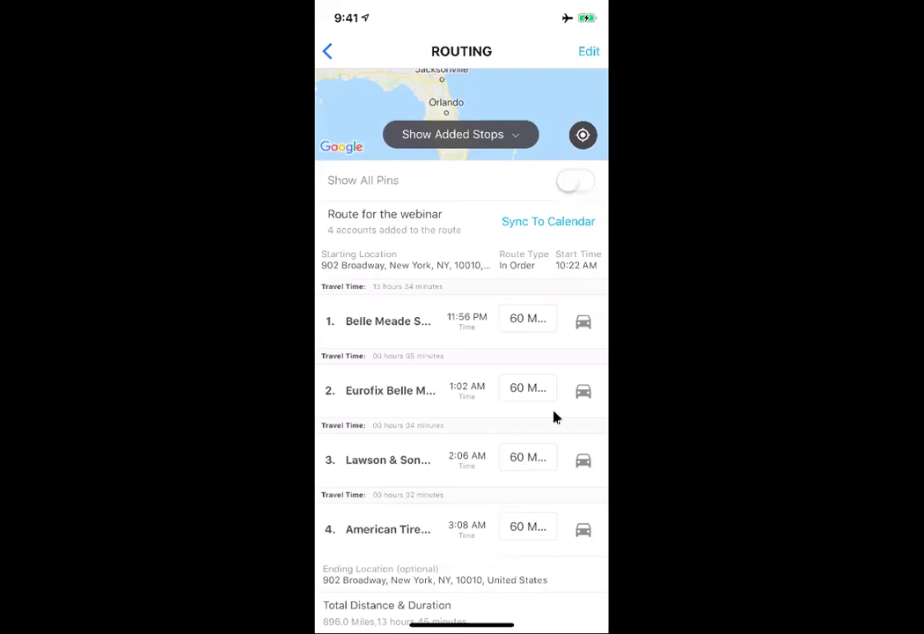
{"action": "left_click", "coordinate": [572, 333]}
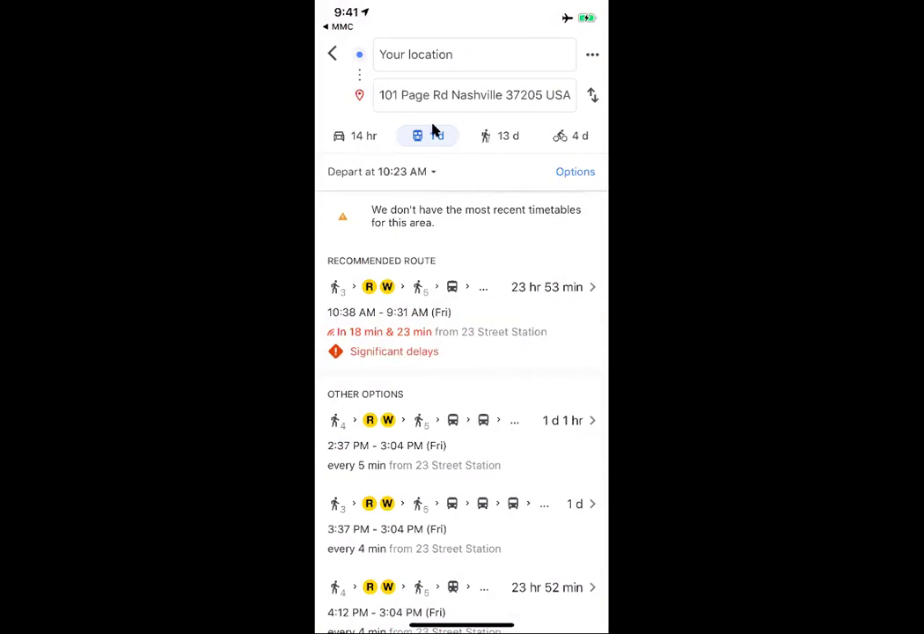
Show driving directions to 101 Page Rd (13 hr 34 min, 891 mi), then bring up the app switcher
{"action": "left_click", "coordinate": [361, 143]}
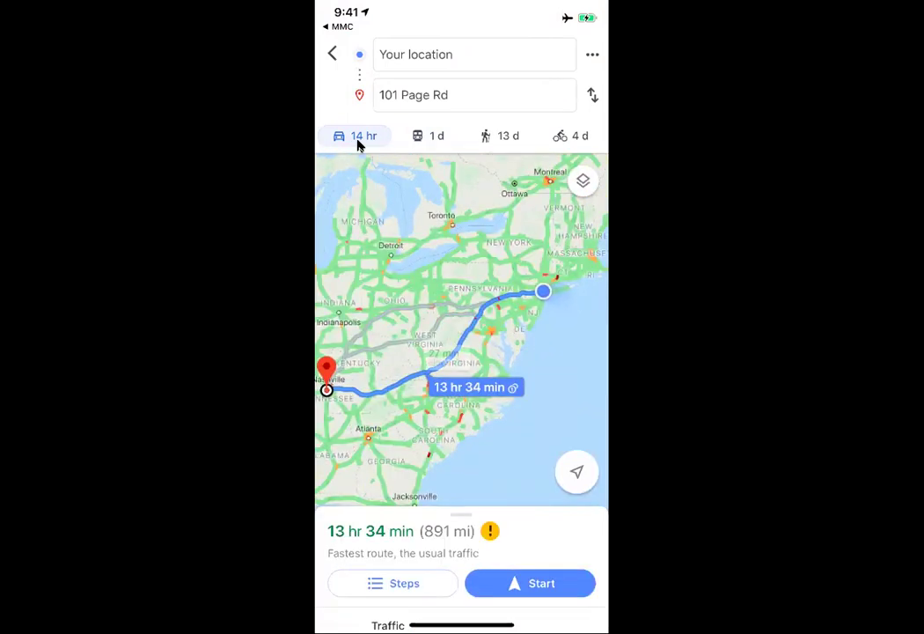
{"action": "key", "text": "ctrl+shift+super+h"}
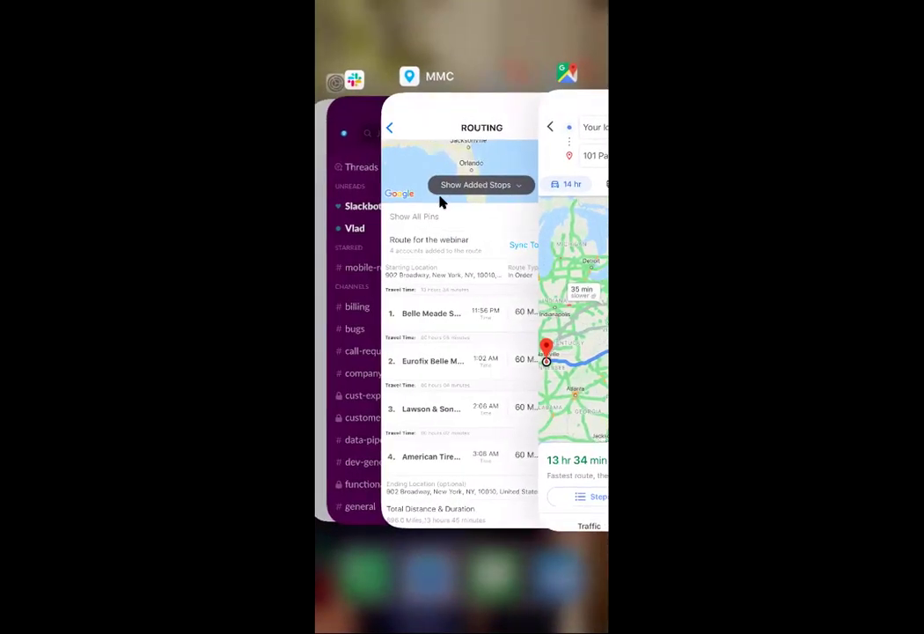
Return to the Map My Customers Routing screen from the app switcher
{"action": "left_click", "coordinate": [442, 203]}
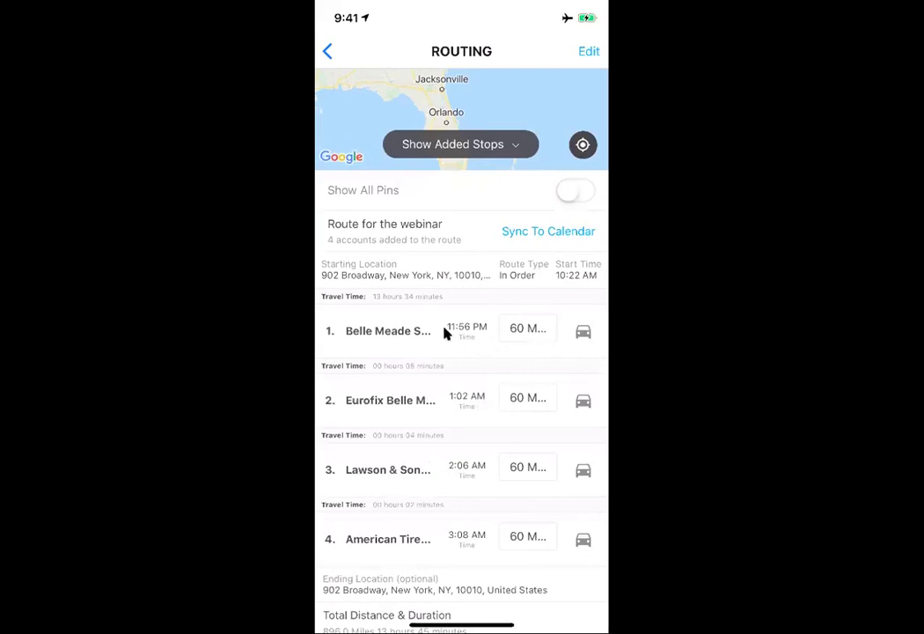
{"action": "left_click", "coordinate": [358, 345]}
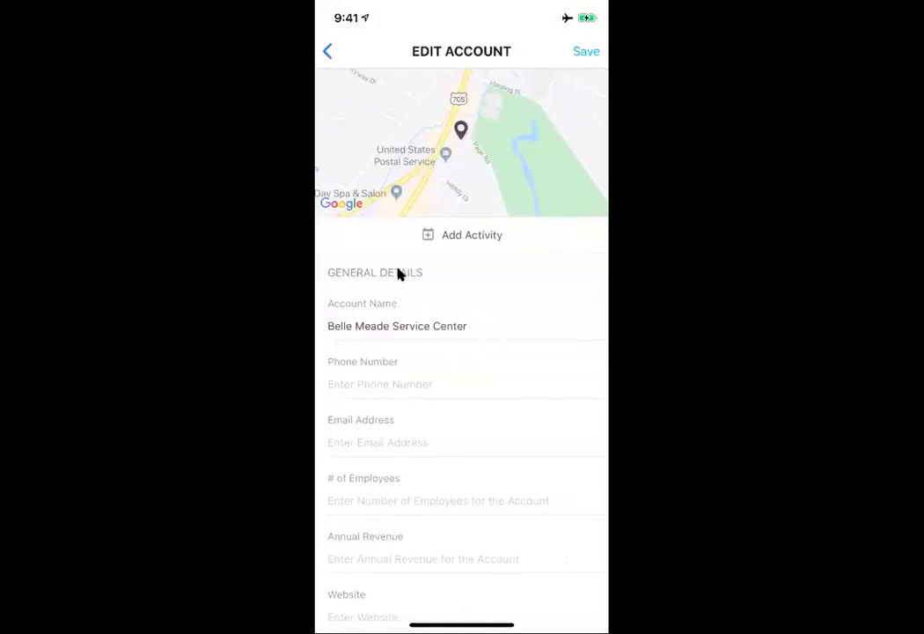
{"action": "left_click", "coordinate": [455, 232]}
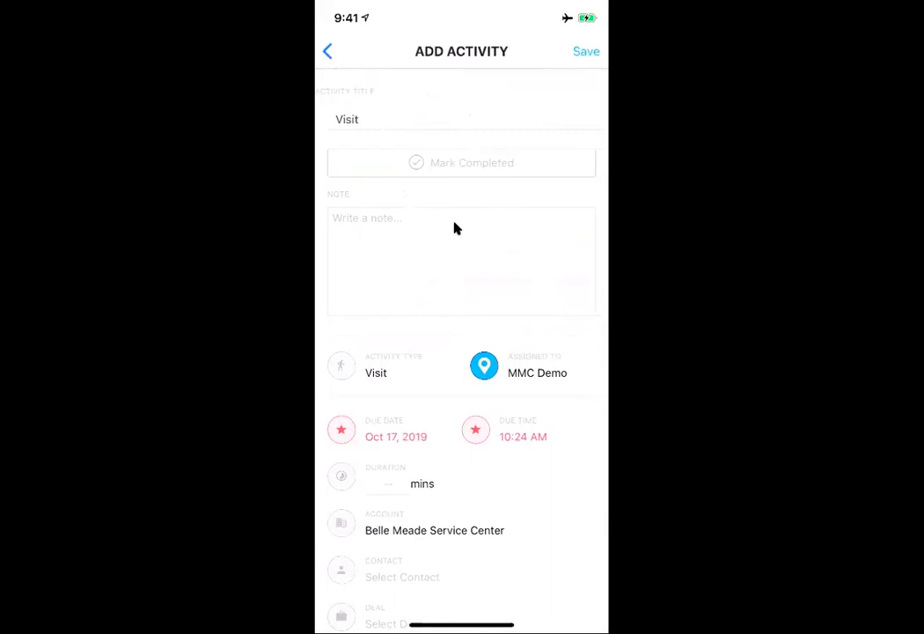
{"action": "left_click", "coordinate": [355, 62]}
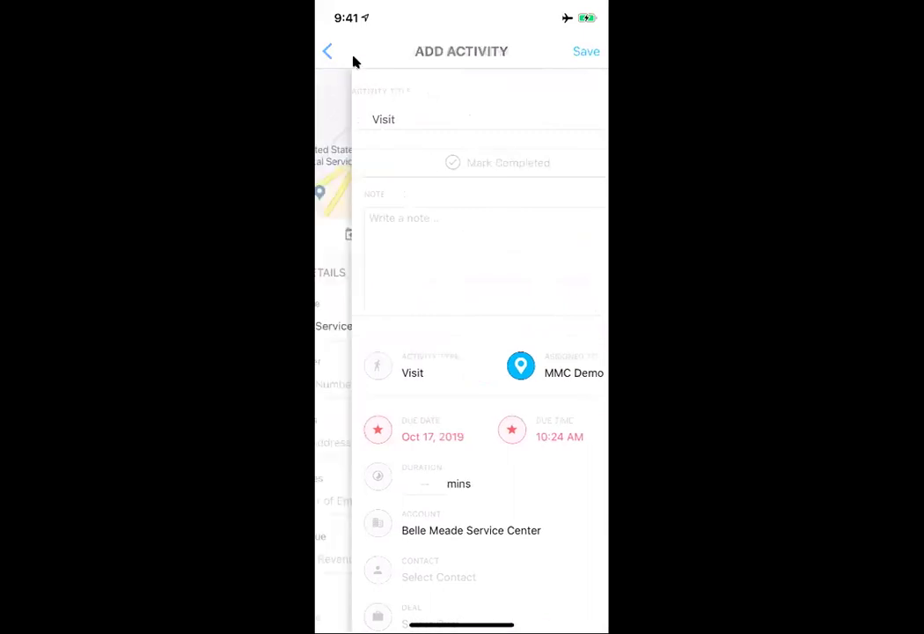
{"action": "scroll", "coordinate": [470, 367], "scroll_direction": "down", "scroll_amount": 8}
{"action": "scroll", "coordinate": [471, 367], "scroll_direction": "down", "scroll_amount": 15}
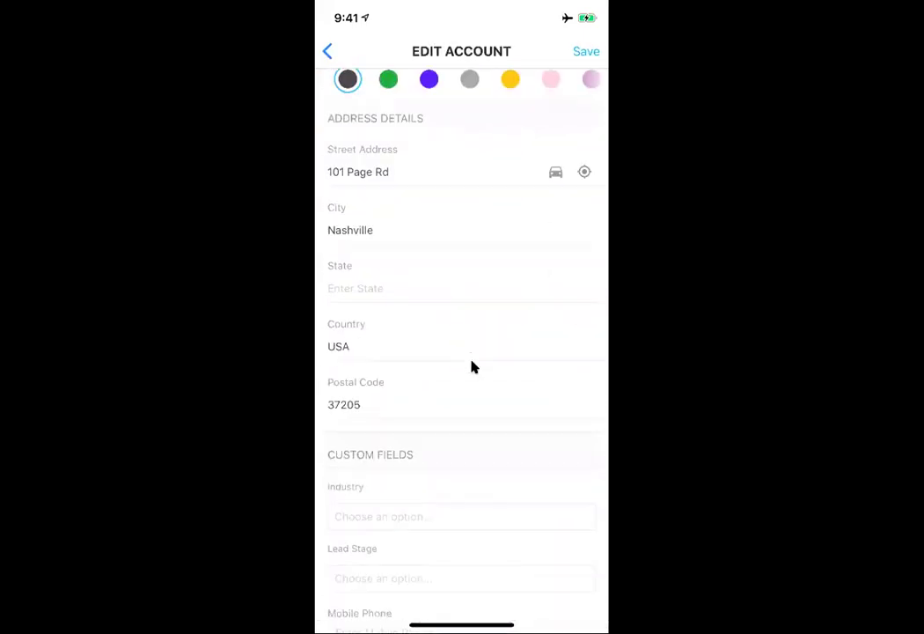
{"action": "scroll", "coordinate": [512, 312], "scroll_direction": "down", "scroll_amount": 5}
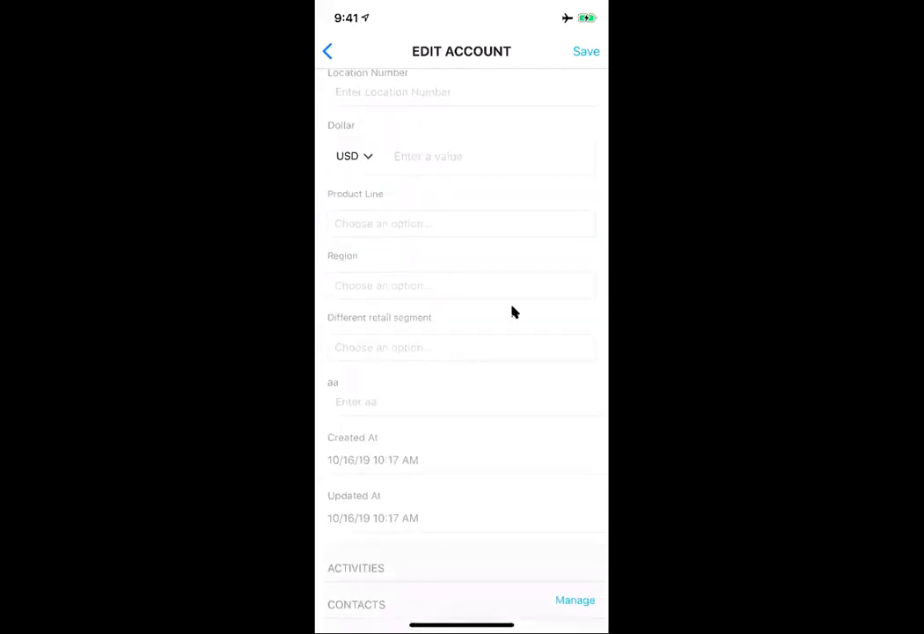
{"action": "scroll", "coordinate": [530, 289], "scroll_direction": "up", "scroll_amount": 15}
{"action": "scroll", "coordinate": [427, 128], "scroll_direction": "up", "scroll_amount": 10}
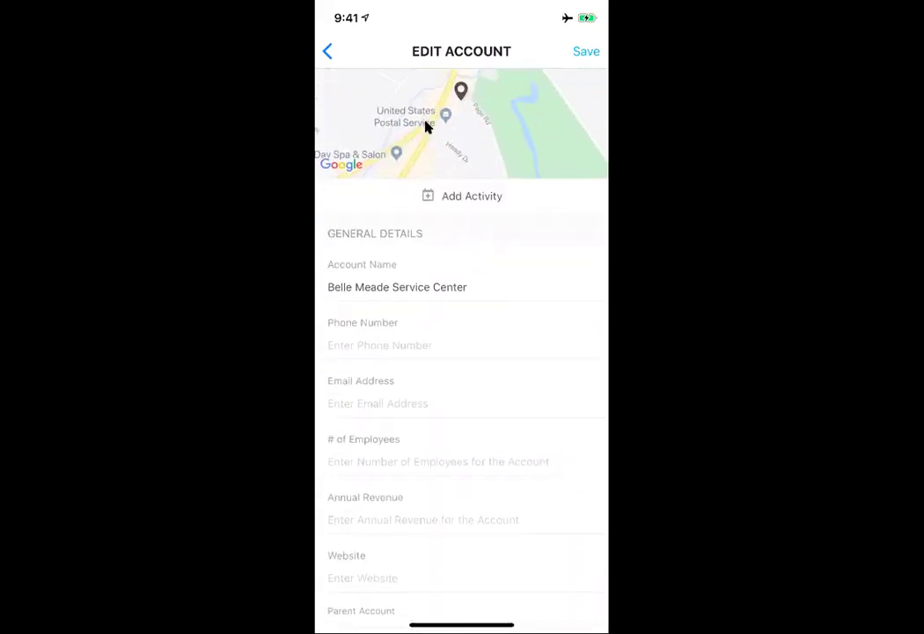
{"action": "left_click", "coordinate": [328, 51]}
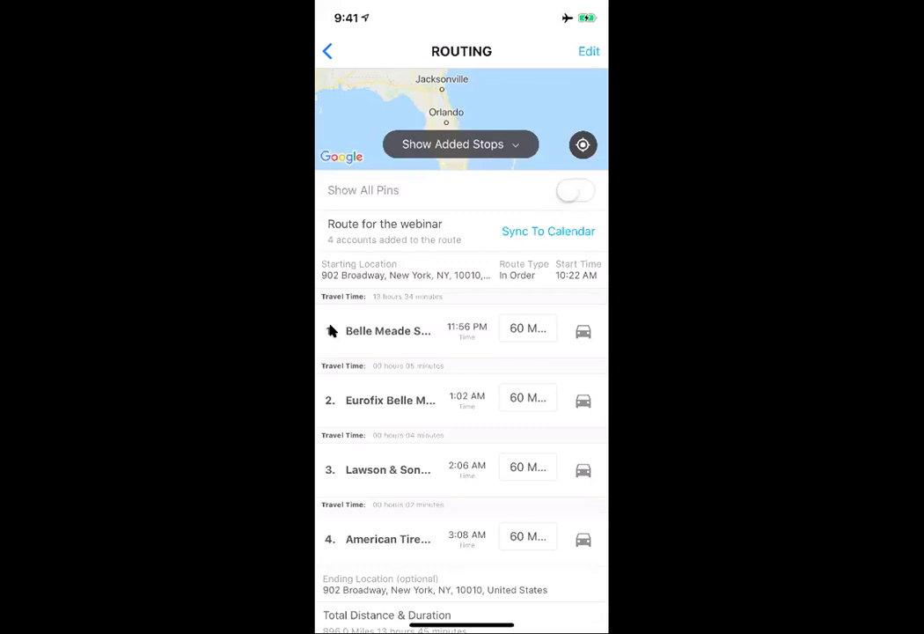
{"action": "left_click", "coordinate": [331, 330]}
Edit the route and show all account pins on the expanded map
{"action": "left_click", "coordinate": [590, 53]}
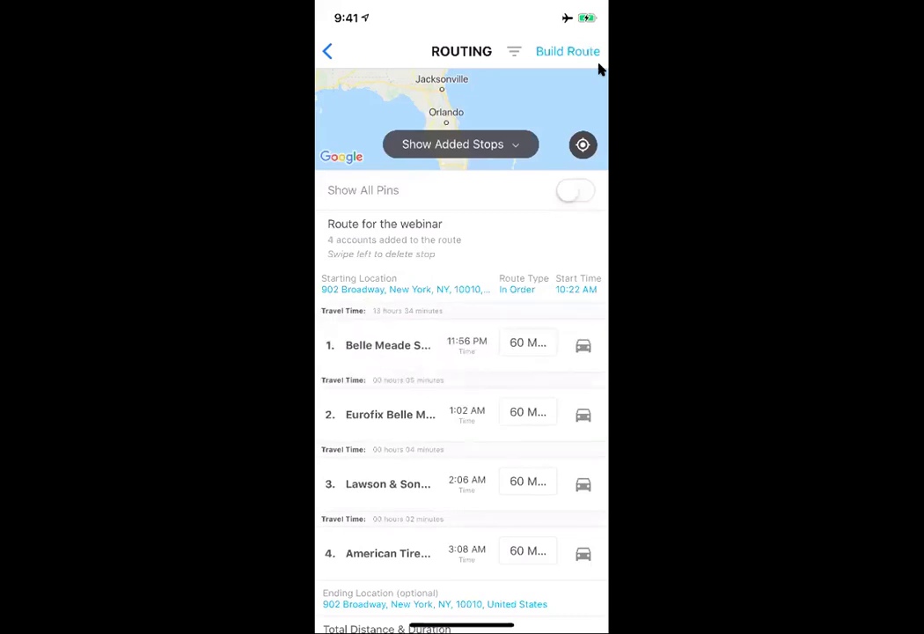
{"action": "left_click", "coordinate": [598, 65]}
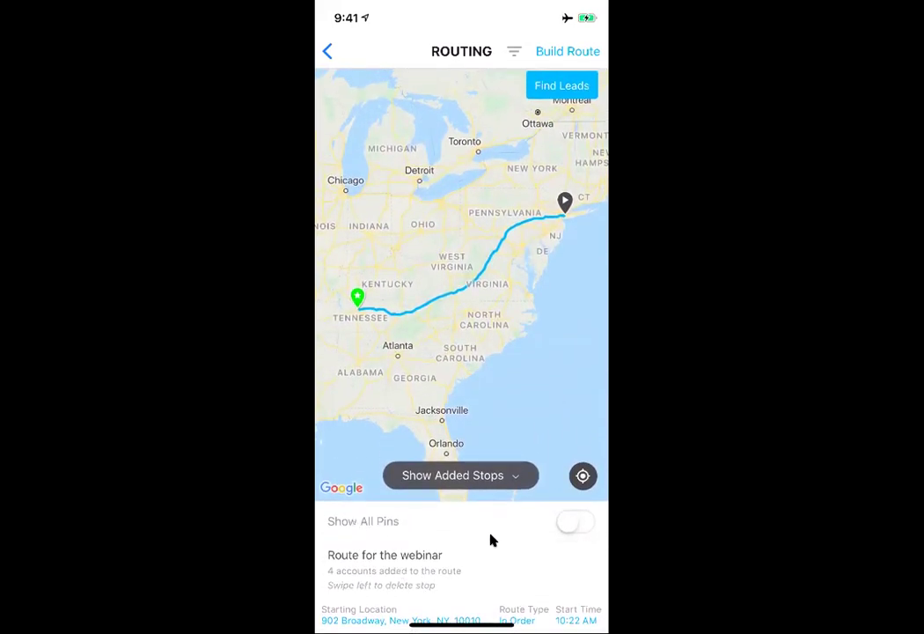
{"action": "left_click", "coordinate": [570, 523]}
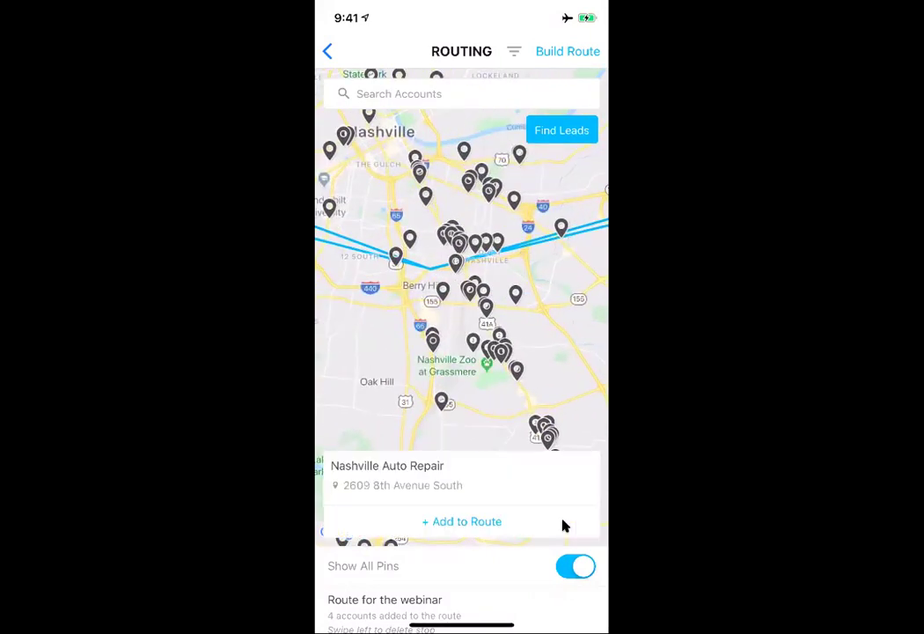
Add Nashville Auto Repair and A & H Auto Repair to the route and rebuild it
{"action": "left_click", "coordinate": [493, 522]}
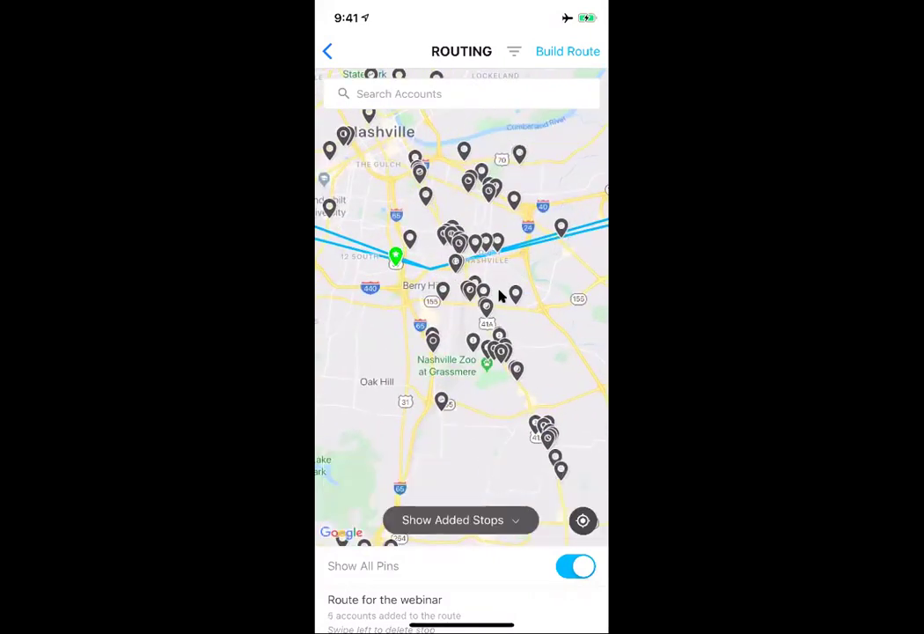
{"action": "left_click", "coordinate": [558, 230]}
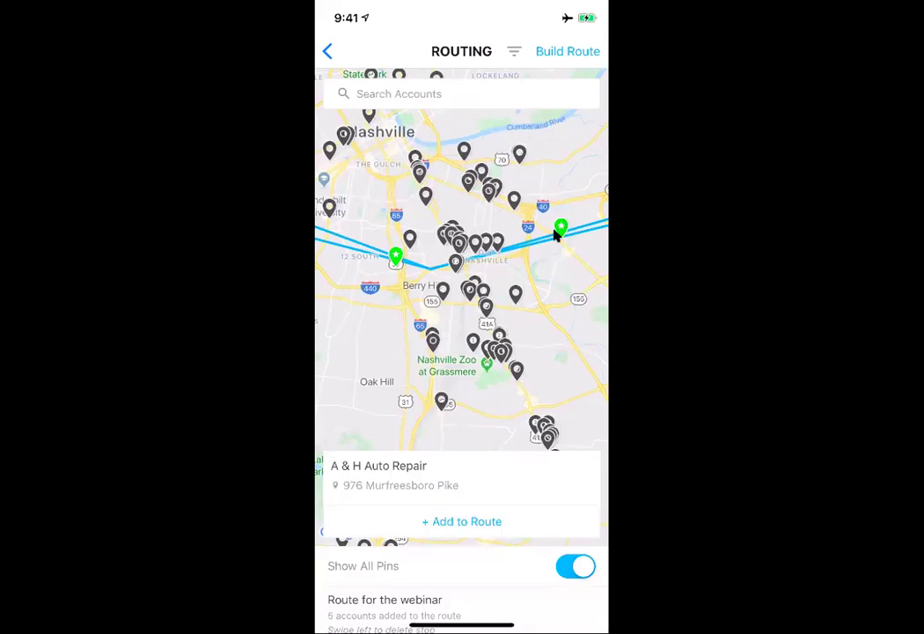
{"action": "left_click", "coordinate": [464, 521]}
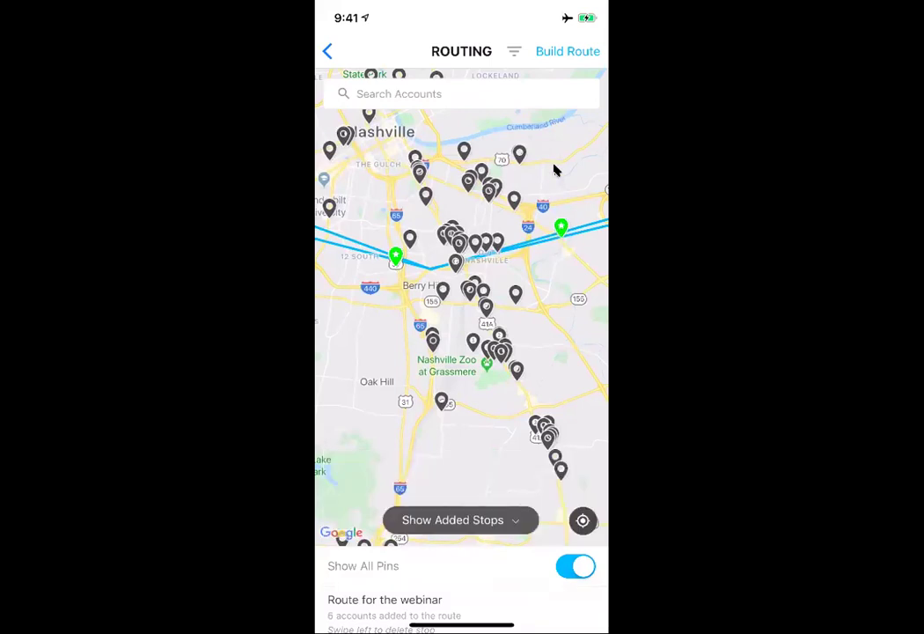
{"action": "left_click", "coordinate": [563, 53]}
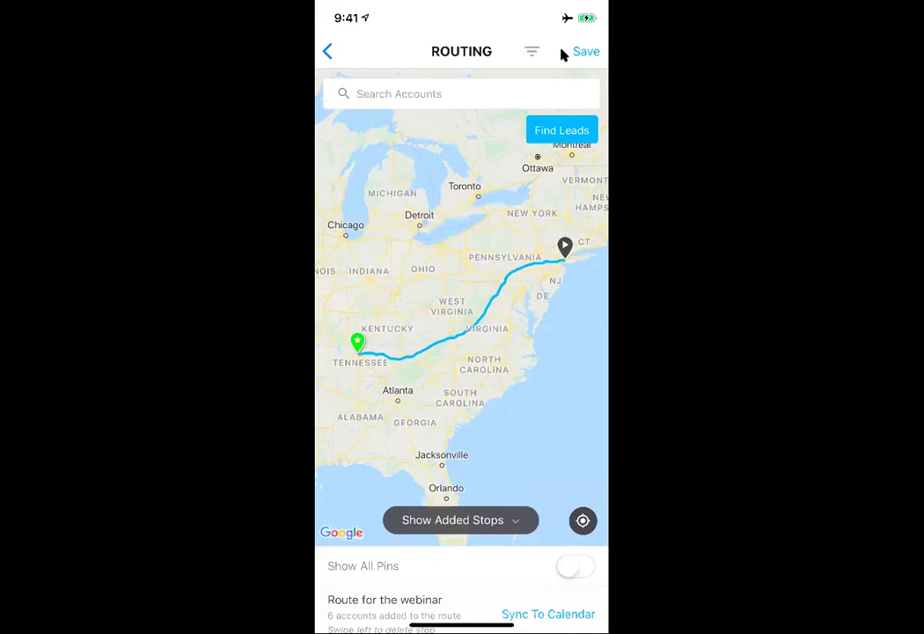
Launch Find Leads from the routing map
{"action": "left_click", "coordinate": [560, 140]}
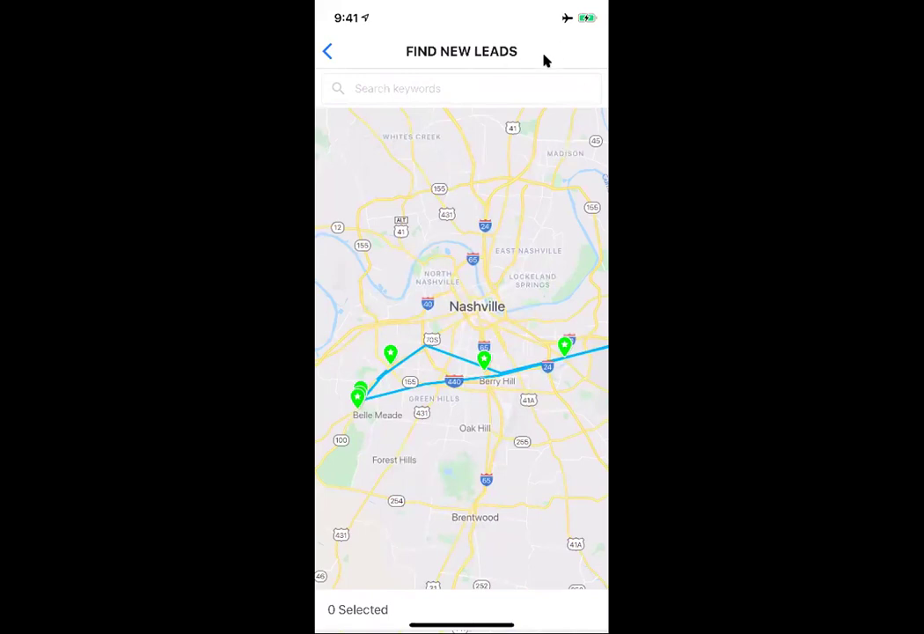
Search new leads for 'doctors' and zoom the map in around Berry Hill
{"action": "type", "text": "hos"}
{"action": "key", "text": "BackSpace"}
{"action": "key", "text": "BackSpace"}
{"action": "key", "text": "BackSpace"}
{"action": "type", "text": "doctors"}
{"action": "key", "text": "Return"}
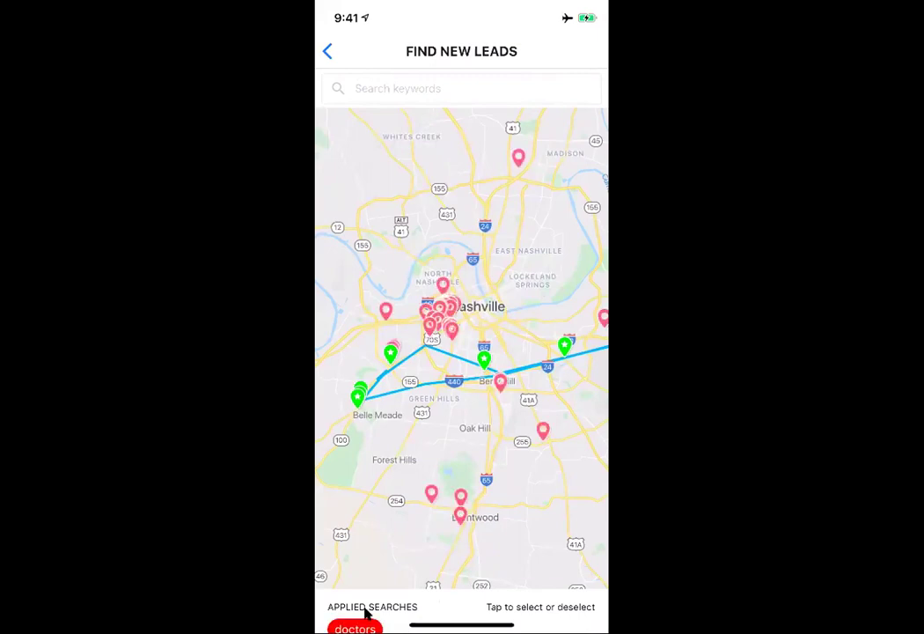
{"action": "double_click", "coordinate": [451, 380]}
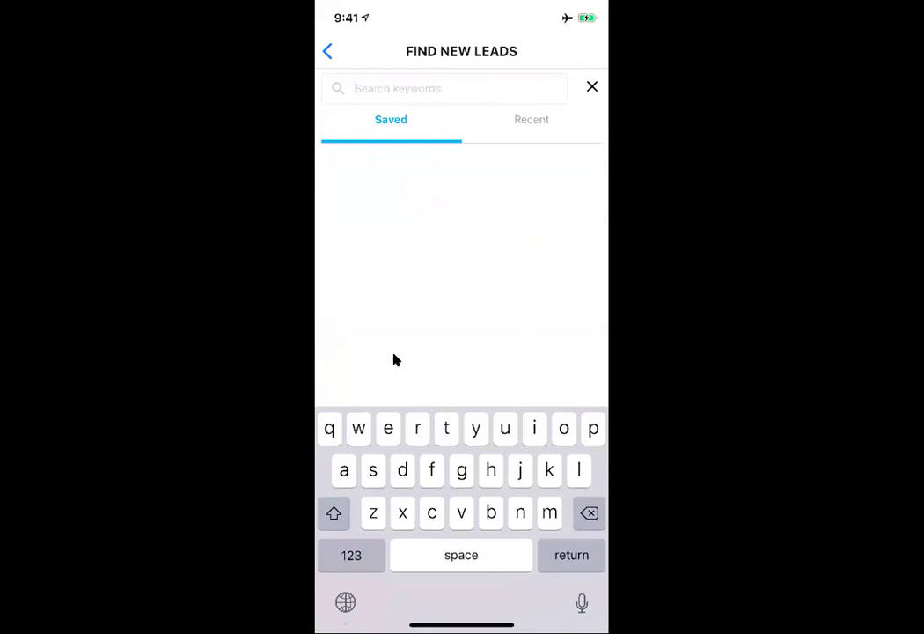
Search leads for 'apartments' and select Chateau Apartments and Sterling Court Apartments
{"action": "type", "text": "apa"}
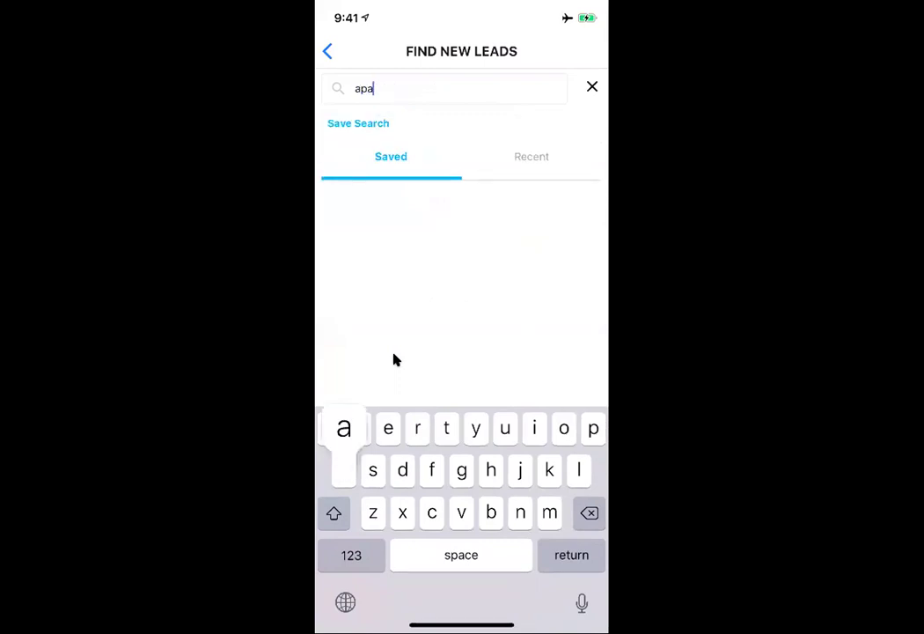
{"action": "type", "text": "rtments"}
{"action": "key", "text": "Return"}
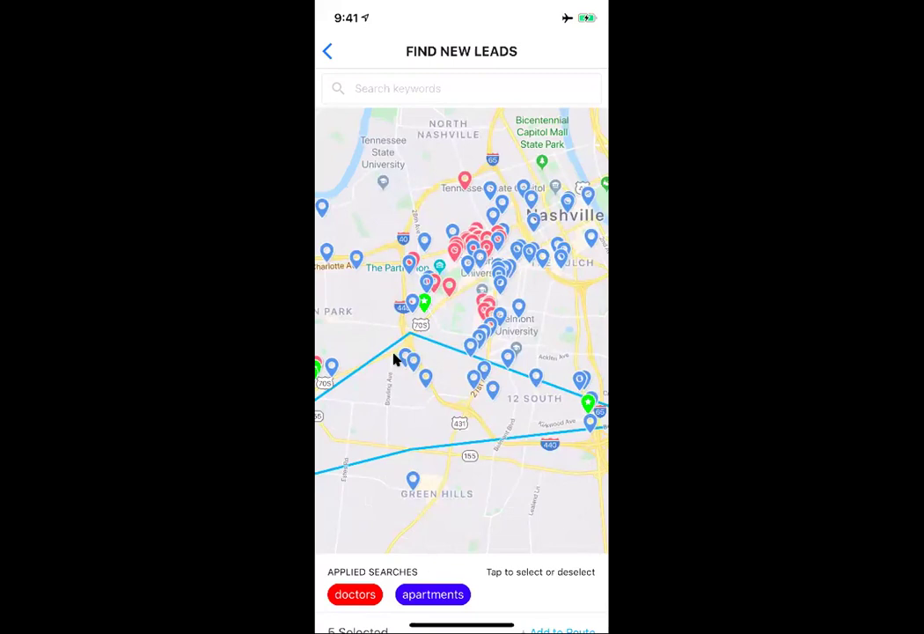
{"action": "double_click", "coordinate": [394, 359]}
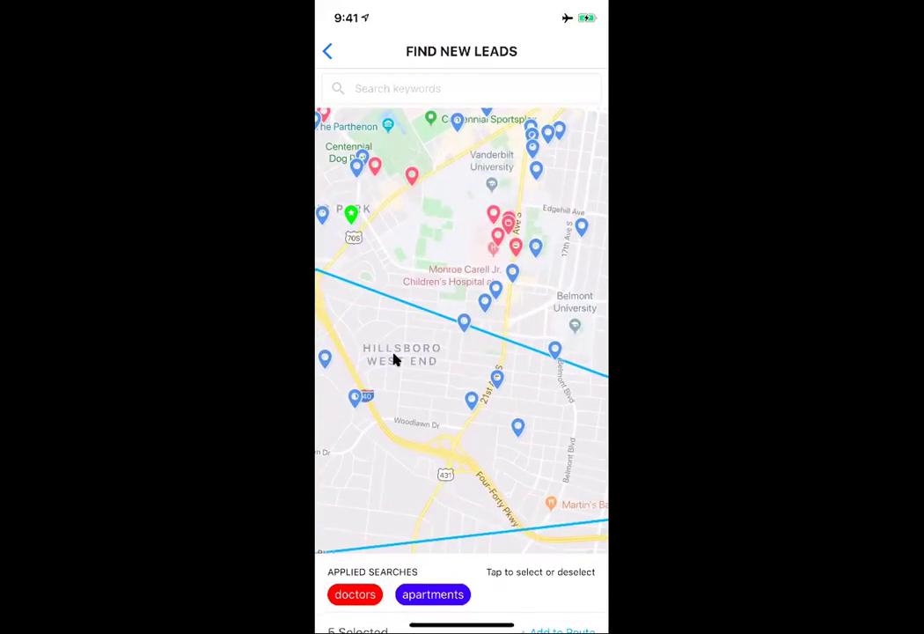
{"action": "left_click", "coordinate": [464, 322]}
{"action": "left_click", "coordinate": [462, 528]}
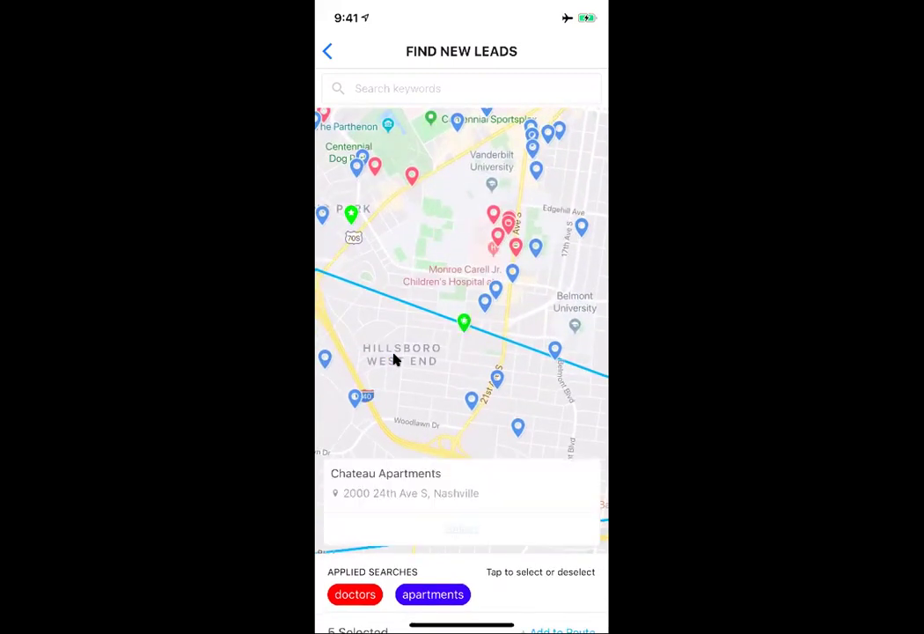
{"action": "left_click", "coordinate": [554, 350]}
{"action": "left_click", "coordinate": [462, 528]}
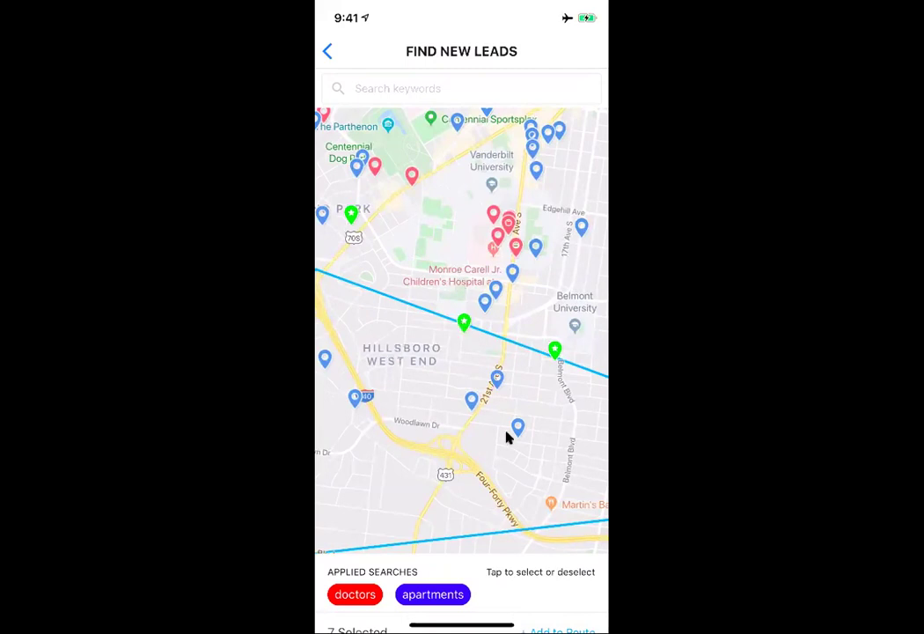
Add the seven selected leads to Route for the webinar
{"action": "scroll", "coordinate": [507, 438], "scroll_direction": "down", "scroll_amount": 5}
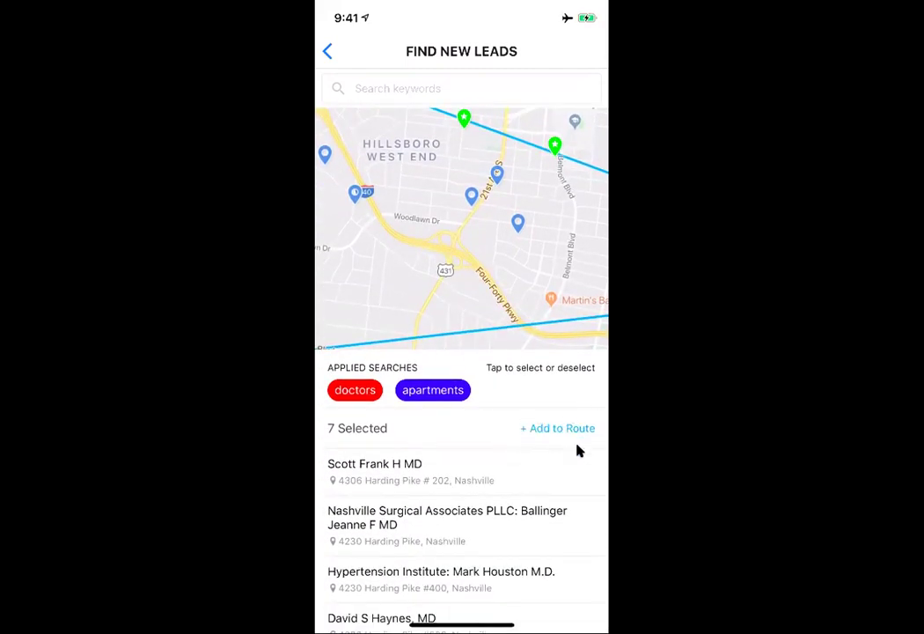
{"action": "scroll", "coordinate": [580, 449], "scroll_direction": "down", "scroll_amount": 4}
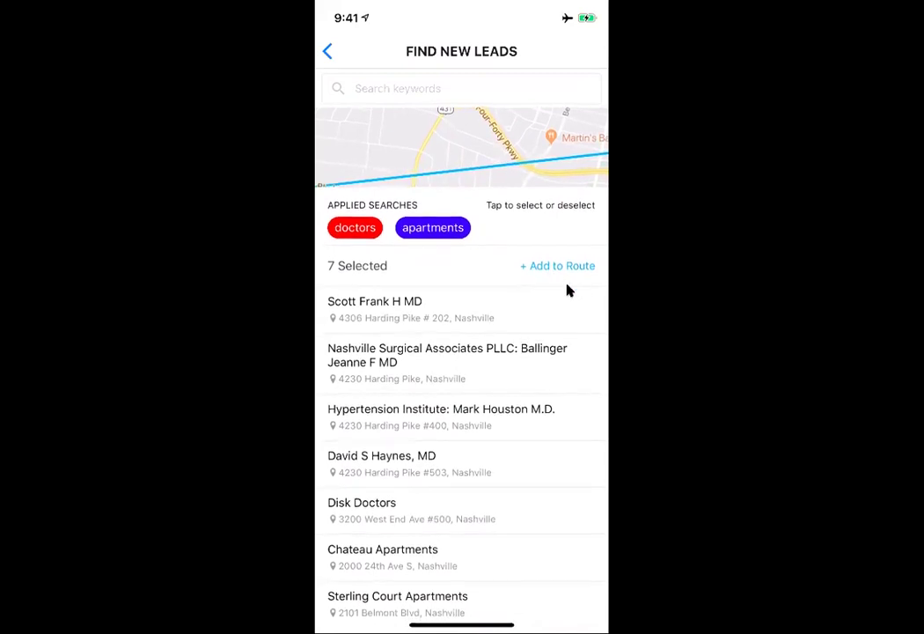
{"action": "scroll", "coordinate": [566, 290], "scroll_direction": "down", "scroll_amount": 1}
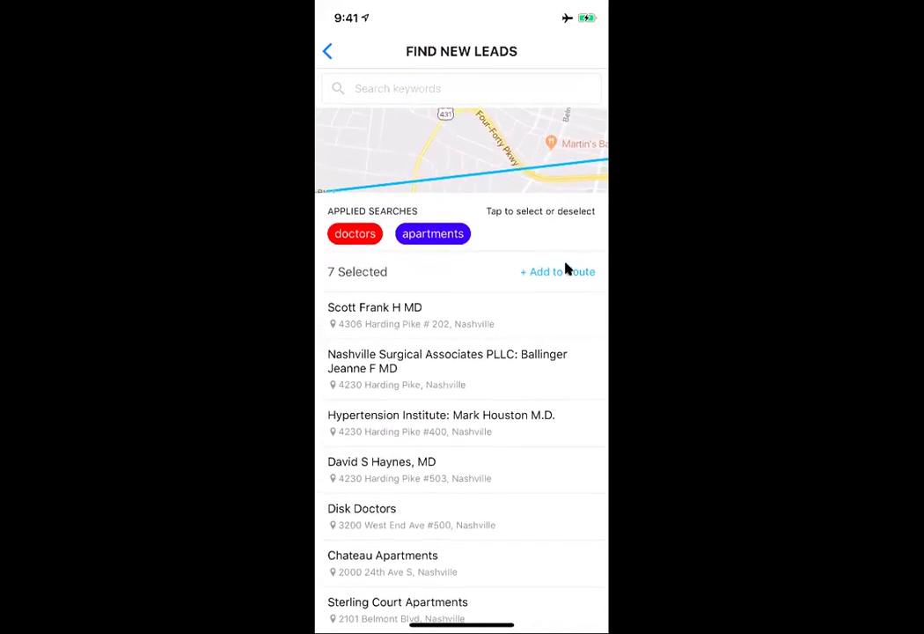
{"action": "left_click", "coordinate": [566, 269]}
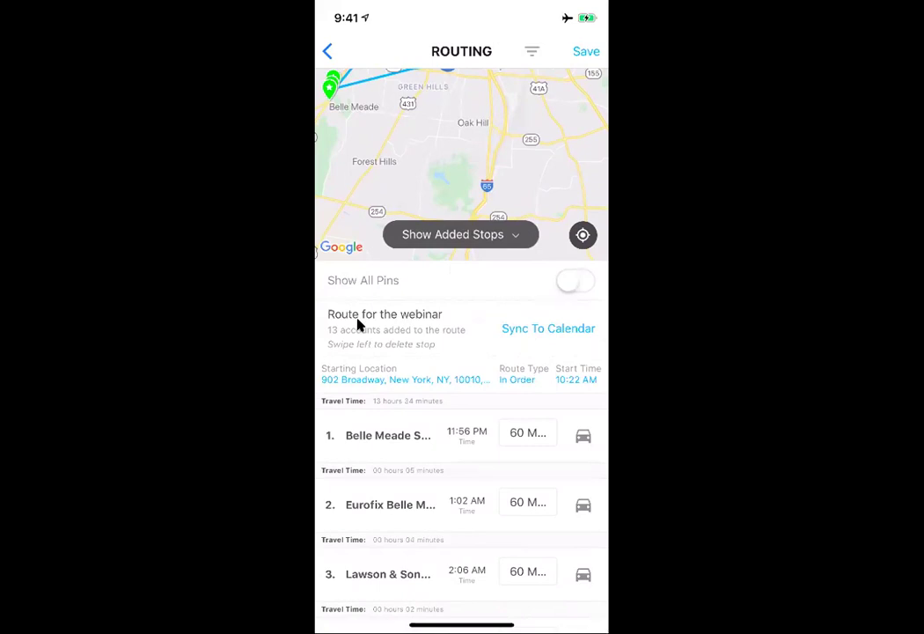
Scroll up to see the rebuilt 13-stop route map across Nashville
{"action": "scroll", "coordinate": [357, 326], "scroll_direction": "up", "scroll_amount": 5}
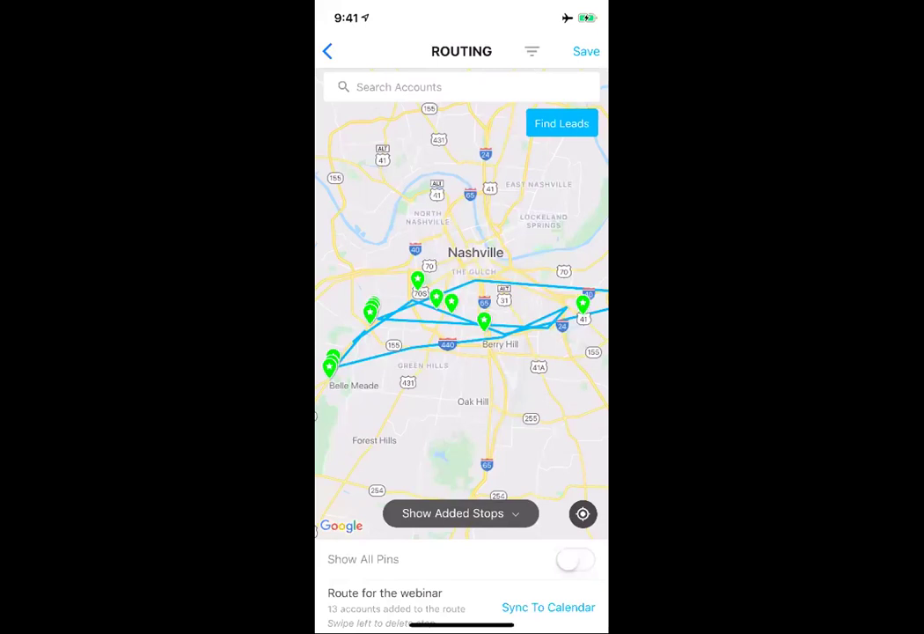
Save the 13-account route and go back to the Routes list
{"action": "left_click", "coordinate": [587, 50]}
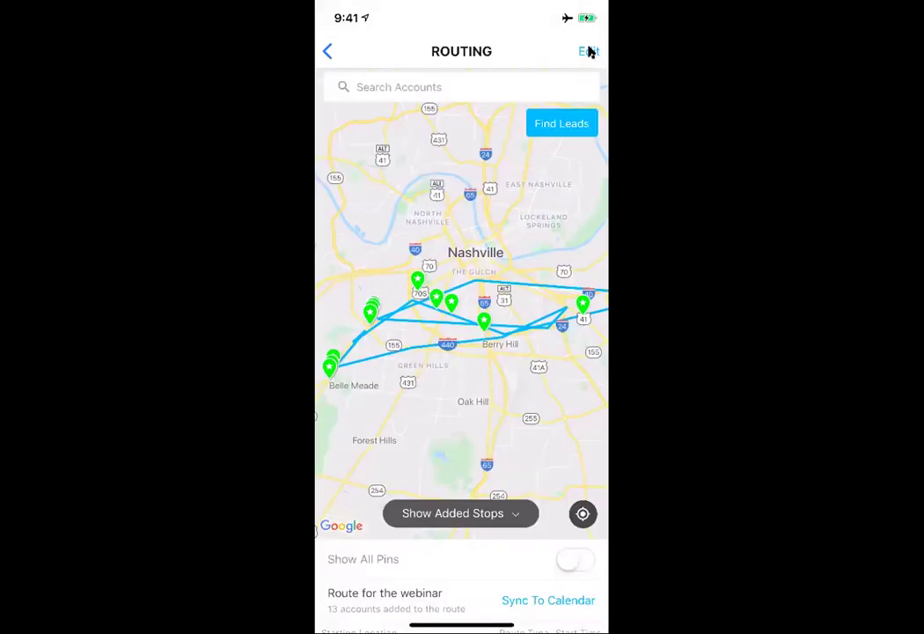
{"action": "left_click", "coordinate": [352, 53]}
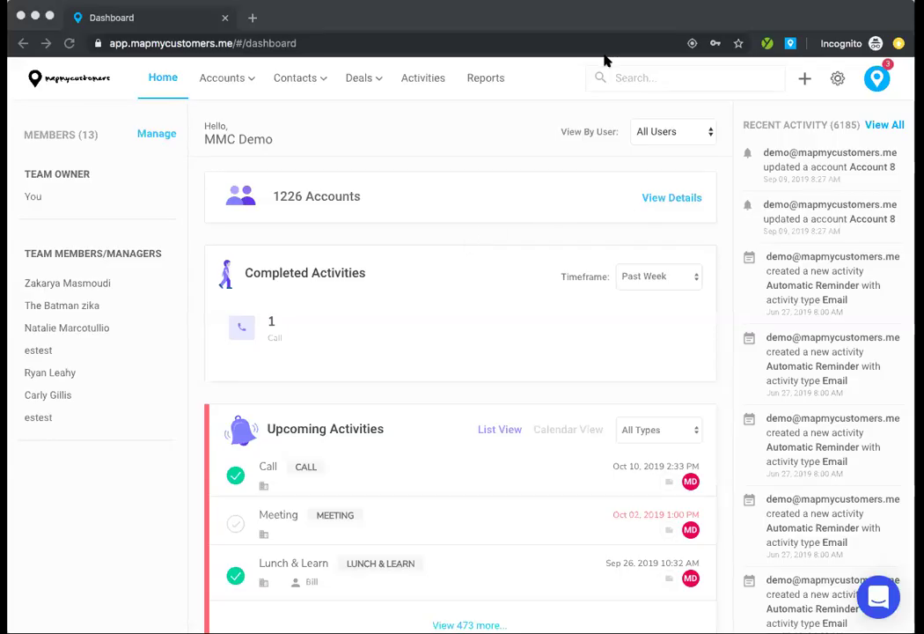
Focus the browser window showing the Map My Customers web dashboard
{"action": "left_click", "coordinate": [11, 107]}
Open 'Route for the webinar' from the Accounts > Routes list
{"action": "left_click", "coordinate": [225, 80]}
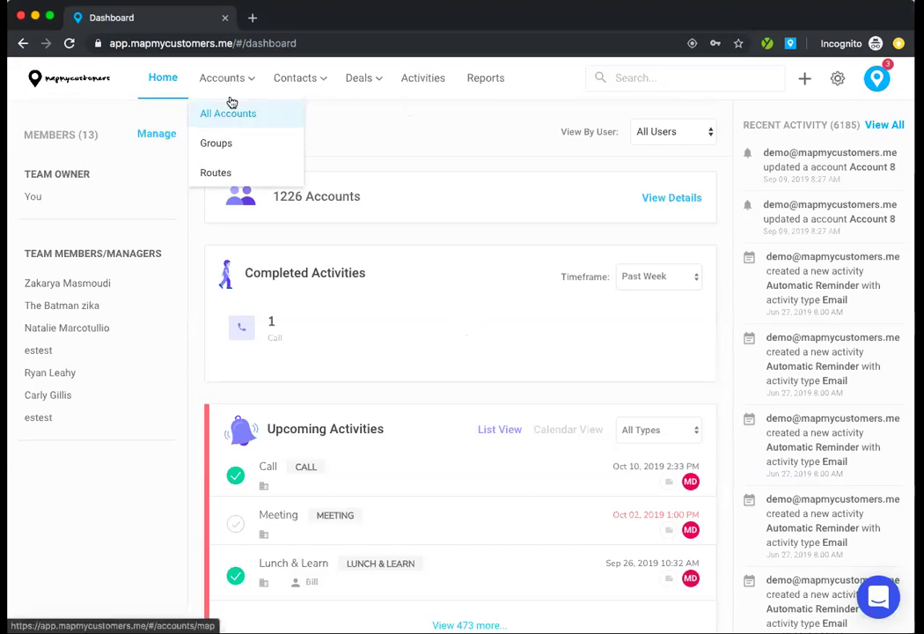
{"action": "left_click", "coordinate": [232, 172]}
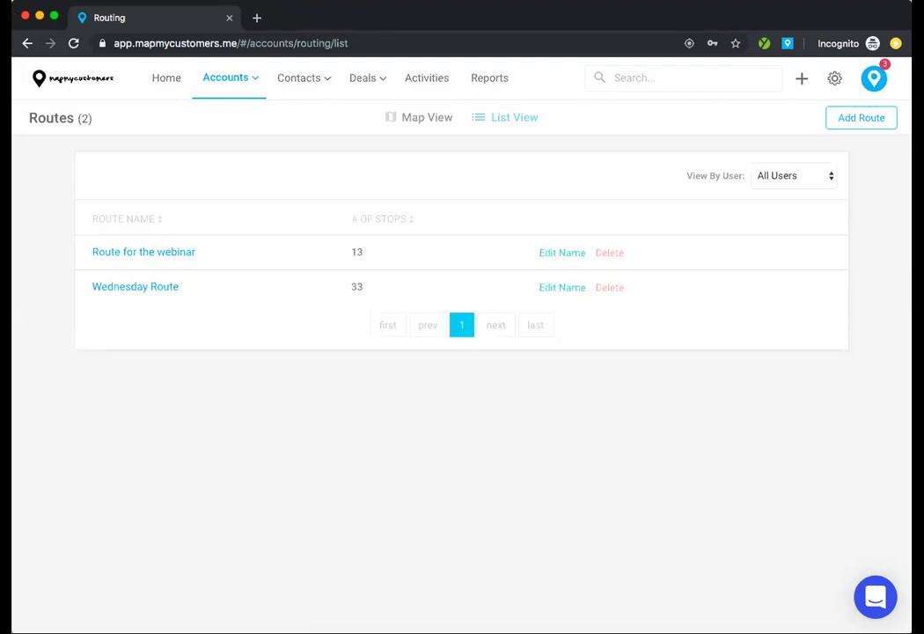
{"action": "left_click", "coordinate": [371, 227]}
{"action": "left_click", "coordinate": [184, 254]}
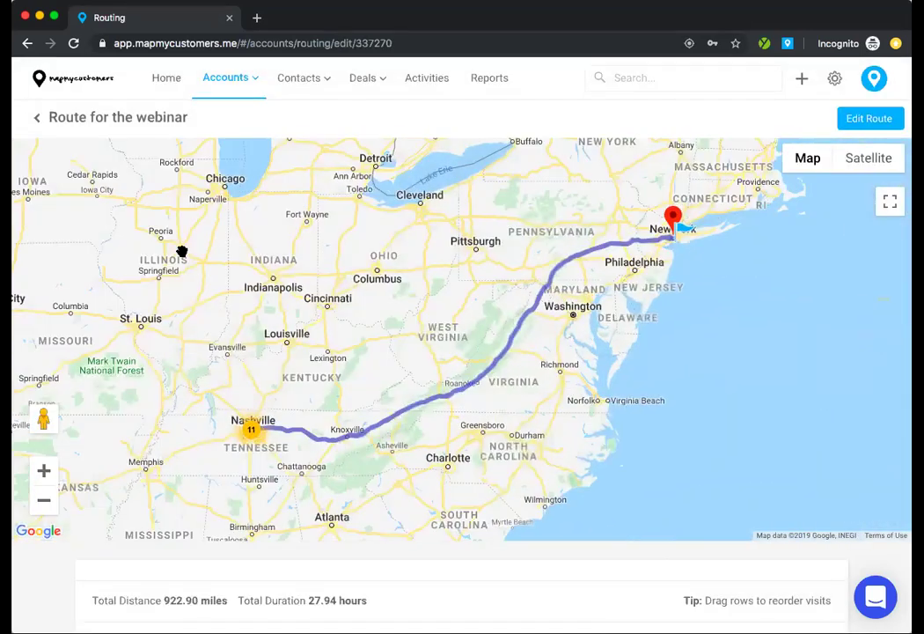
Review the route map and scroll through its 13-stop table
{"action": "scroll", "coordinate": [281, 421], "scroll_direction": "up", "scroll_amount": 3}
{"action": "scroll", "coordinate": [282, 418], "scroll_direction": "up", "scroll_amount": 5}
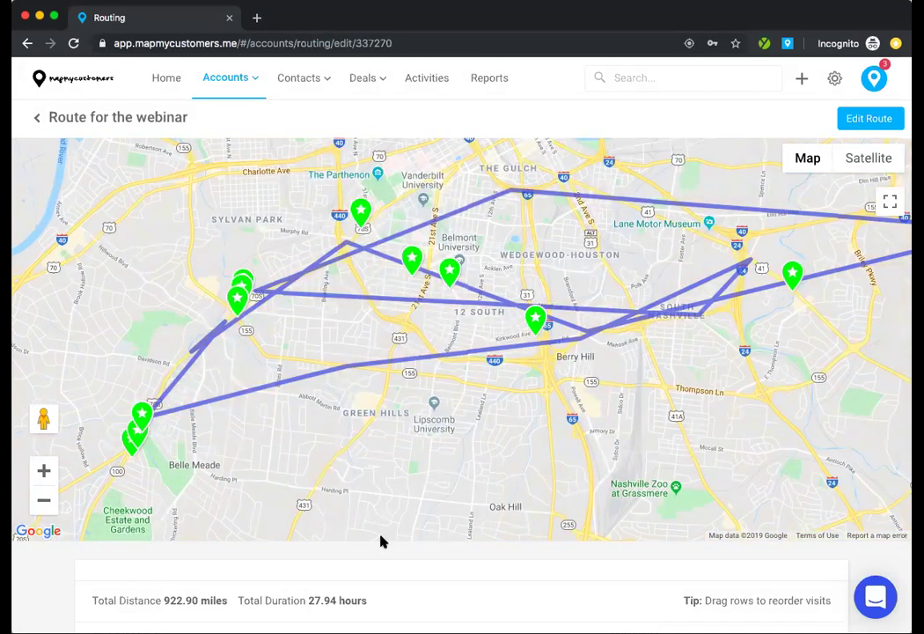
{"action": "scroll", "coordinate": [384, 562], "scroll_direction": "down", "scroll_amount": 7}
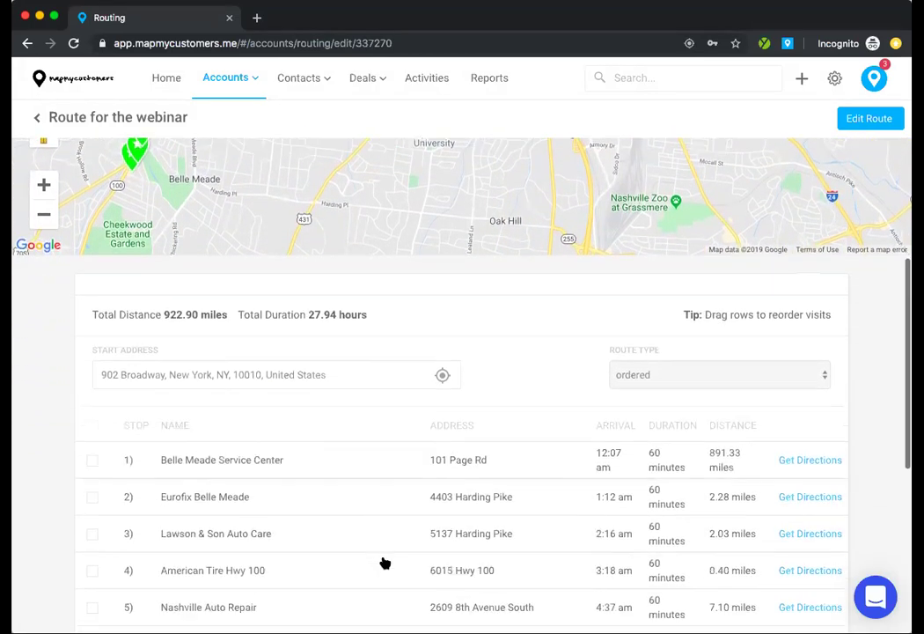
{"action": "scroll", "coordinate": [385, 563], "scroll_direction": "down", "scroll_amount": 3}
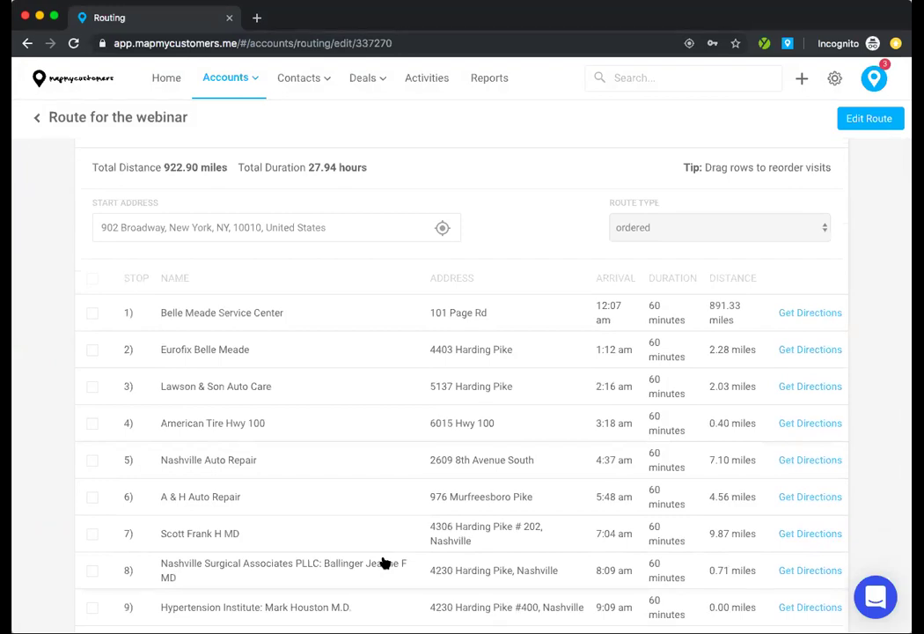
{"action": "scroll", "coordinate": [384, 563], "scroll_direction": "down", "scroll_amount": 2}
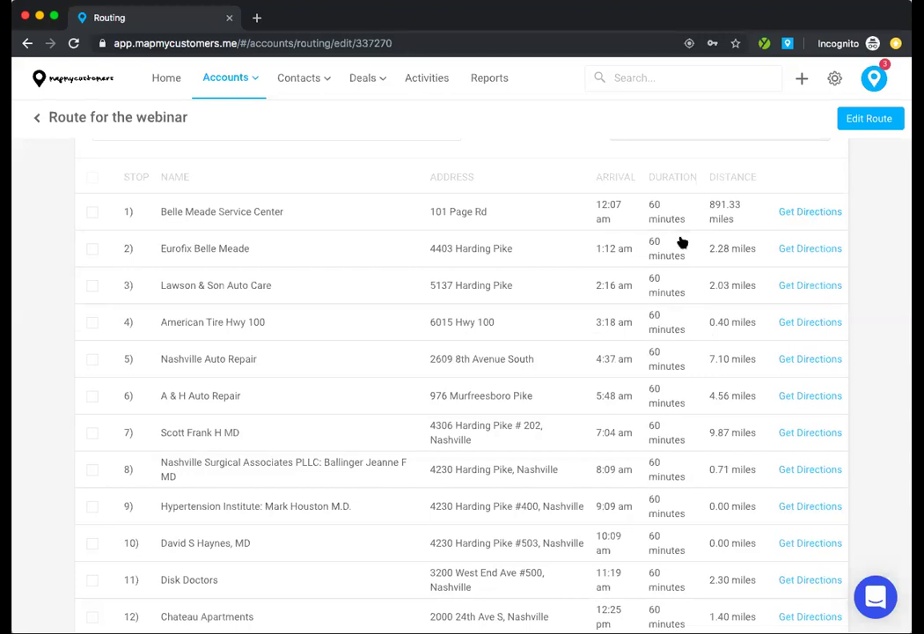
{"action": "scroll", "coordinate": [505, 275], "scroll_direction": "up", "scroll_amount": 5}
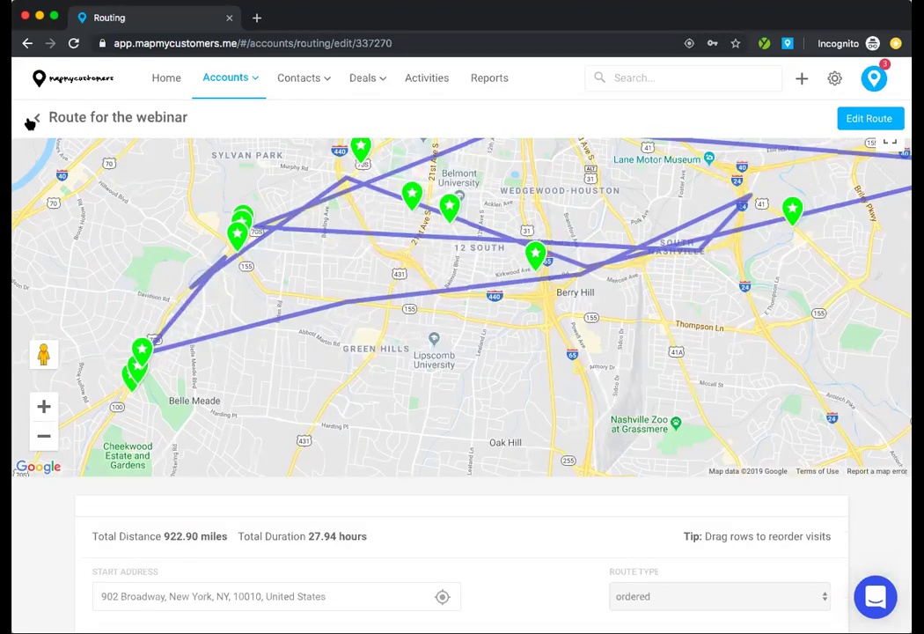
Return to the Routes page and switch to Map View of mapped accounts
{"action": "left_click", "coordinate": [32, 121]}
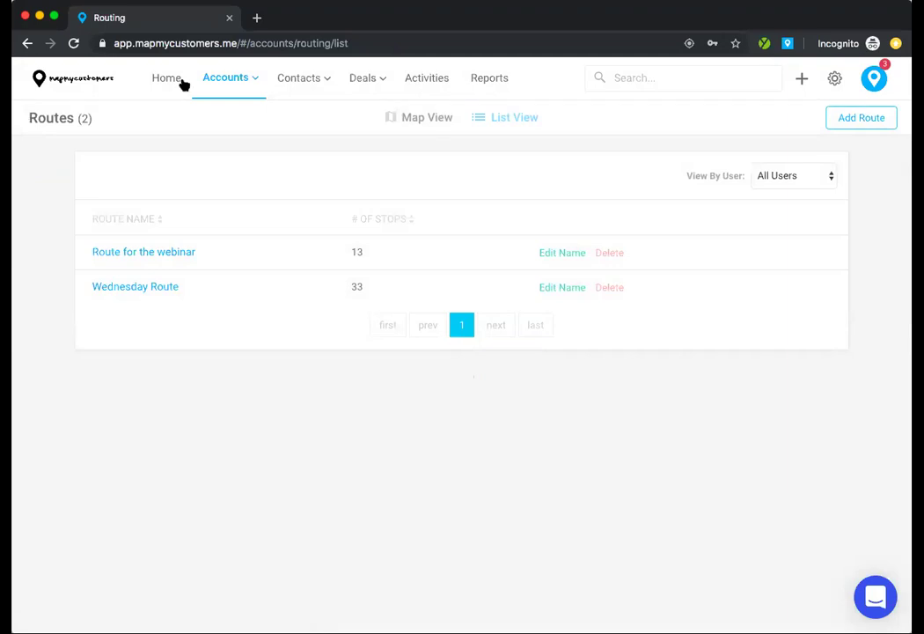
{"action": "left_click", "coordinate": [429, 120]}
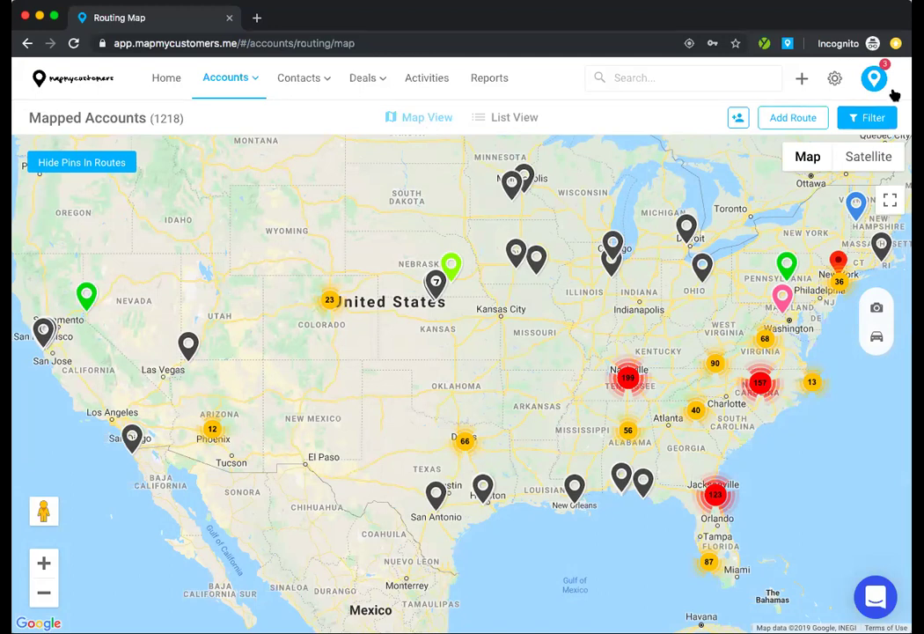
Filter the map to the Georgia Region group, found by searching groups for 'geor'
{"action": "left_click", "coordinate": [867, 123]}
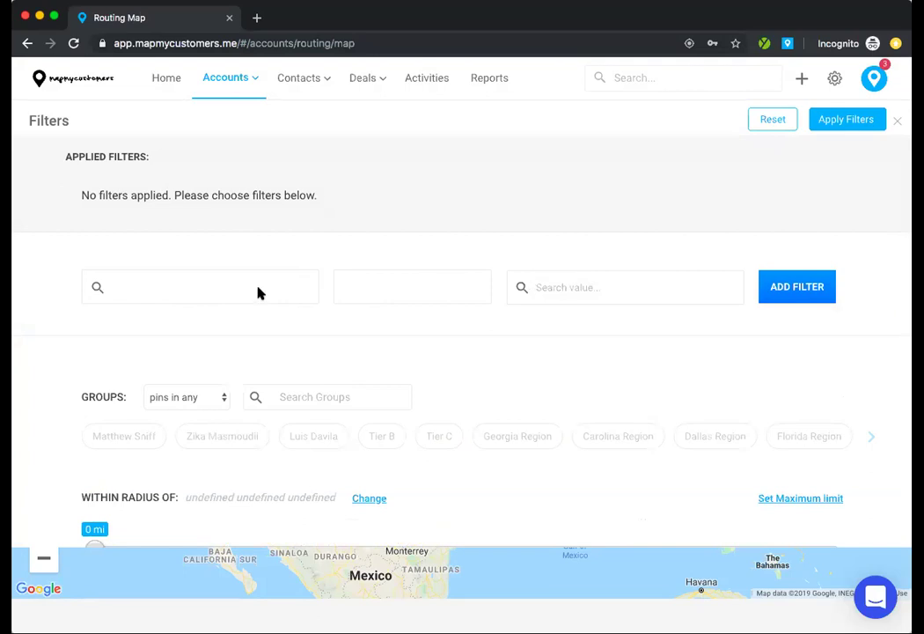
{"action": "left_click", "coordinate": [257, 292]}
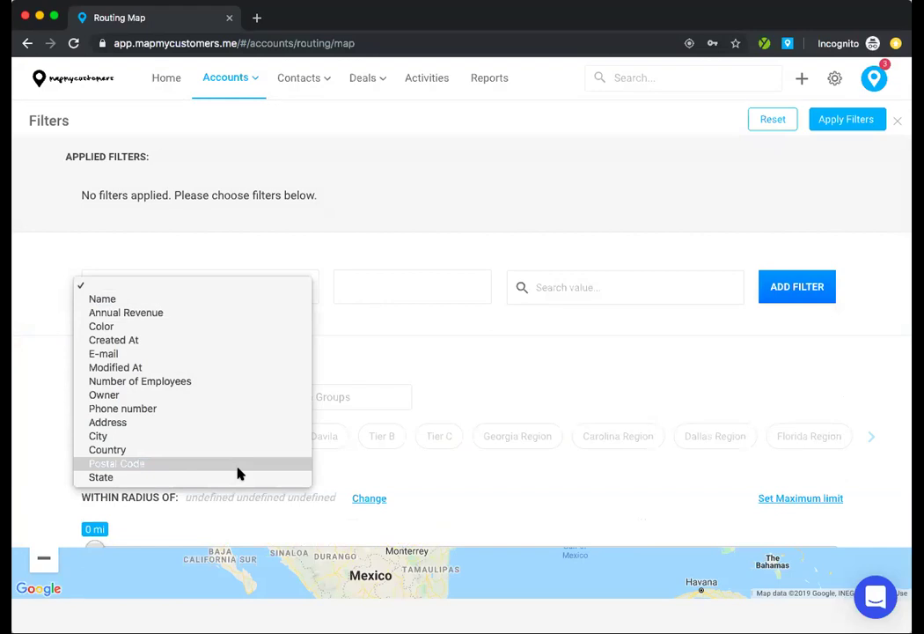
{"action": "left_click", "coordinate": [454, 371]}
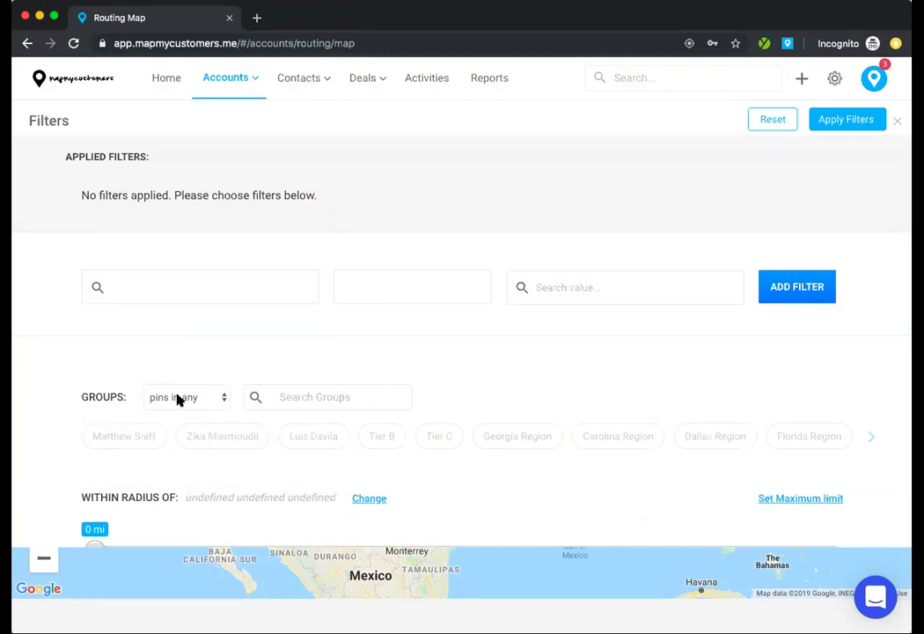
{"action": "left_click", "coordinate": [334, 389]}
{"action": "type", "text": "geor"}
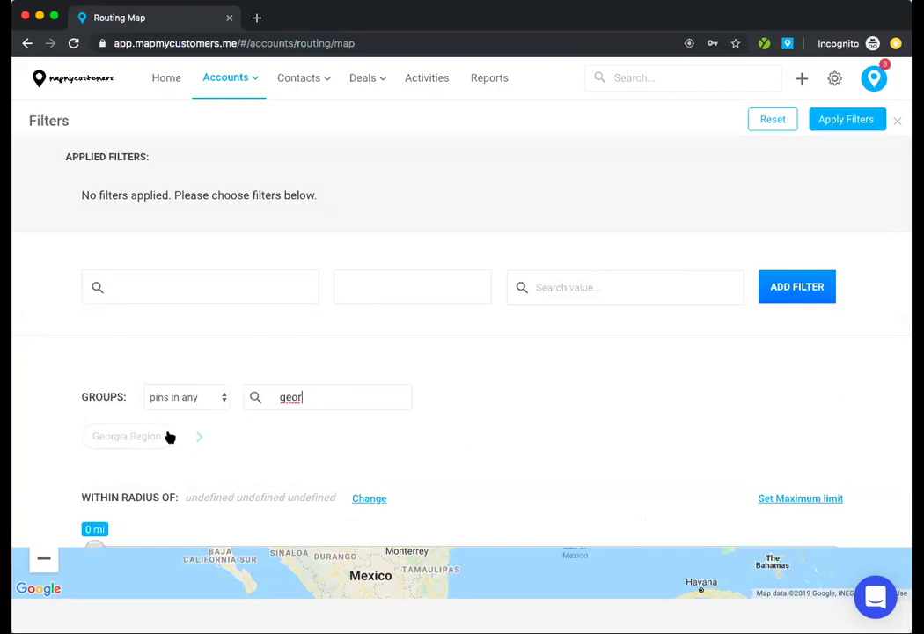
{"action": "left_click", "coordinate": [165, 437]}
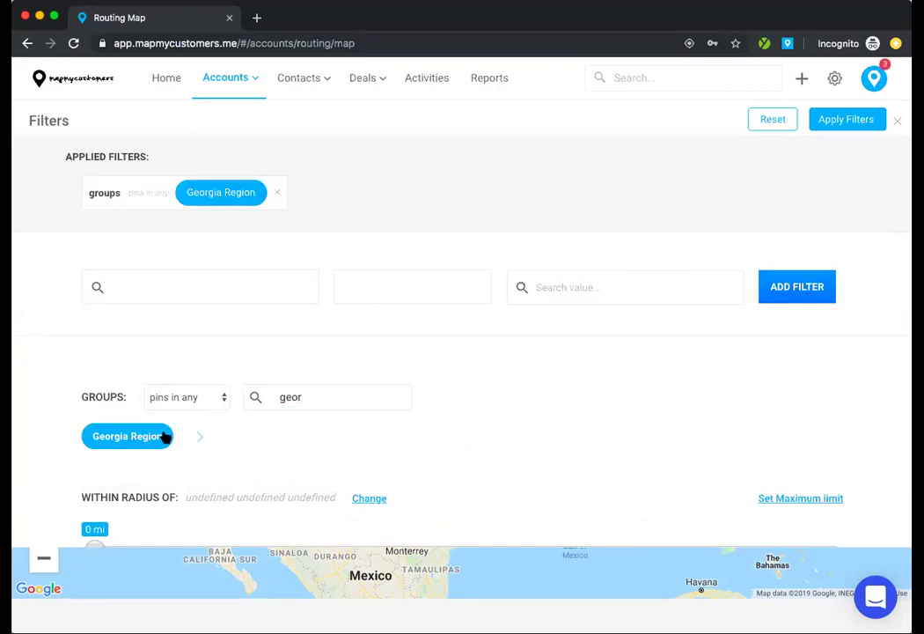
{"action": "left_click", "coordinate": [828, 124]}
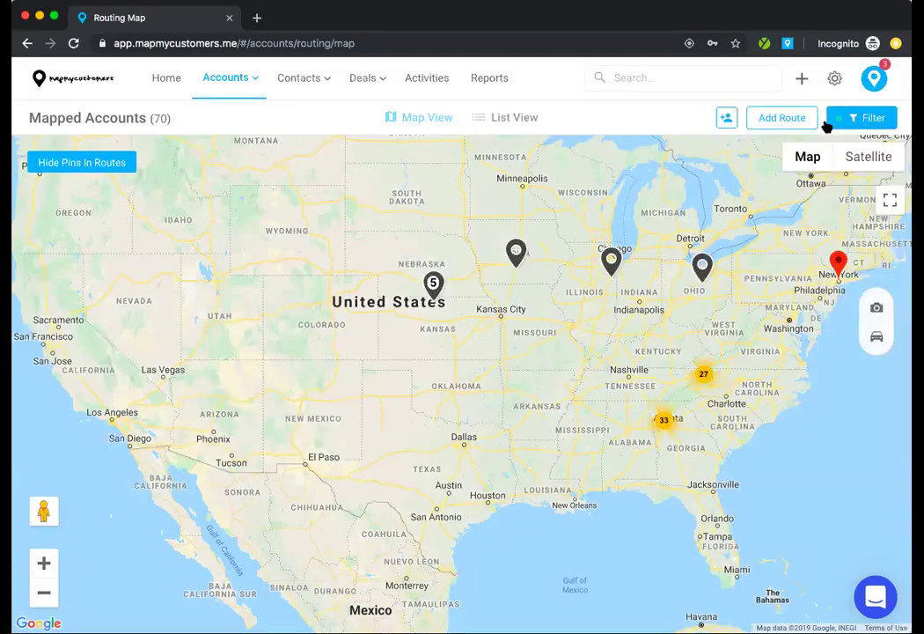
Pan and zoom the map onto the Georgia accounts around Atlanta and South Carolina
{"action": "left_click_drag", "start_coordinate": [778, 408], "coordinate": [700, 414]}
{"action": "scroll", "coordinate": [662, 425], "scroll_direction": "up", "scroll_amount": 3}
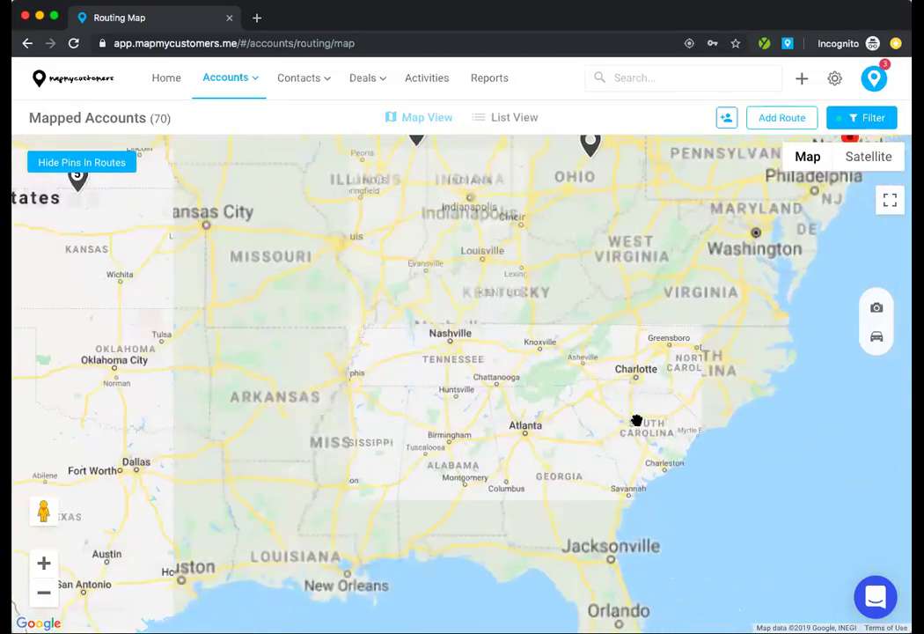
{"action": "scroll", "coordinate": [608, 410], "scroll_direction": "up", "scroll_amount": 3}
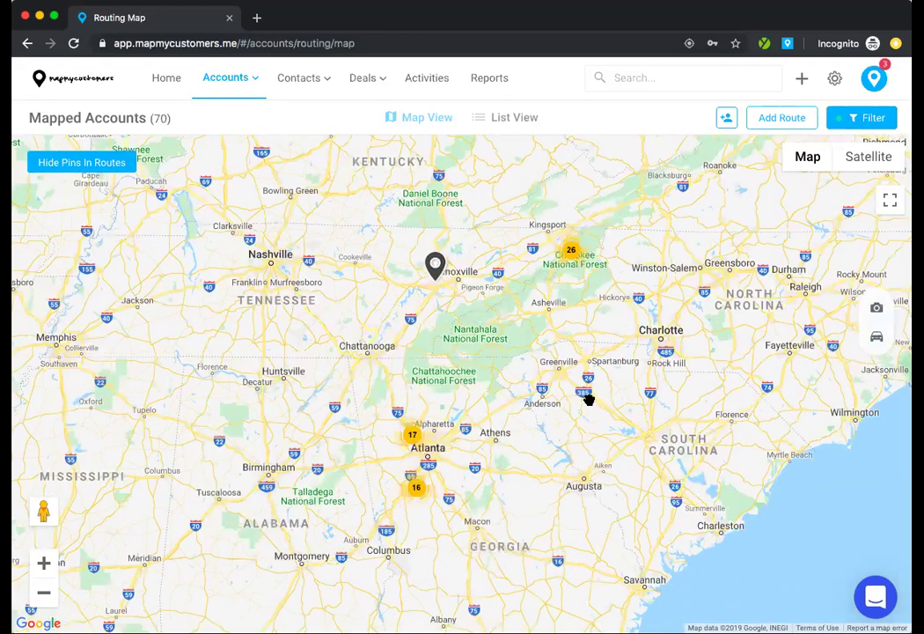
{"action": "left_click_drag", "start_coordinate": [593, 398], "coordinate": [606, 400]}
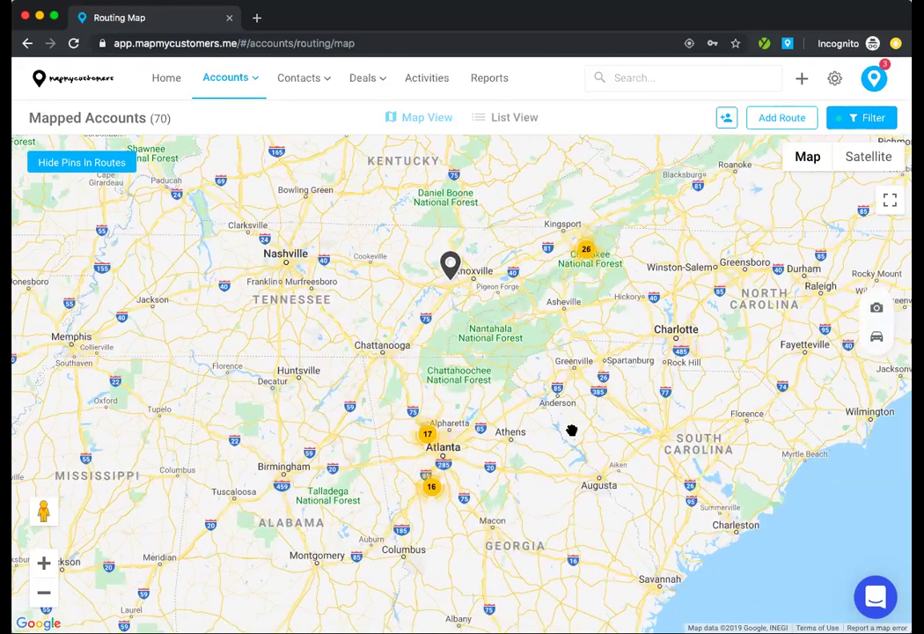
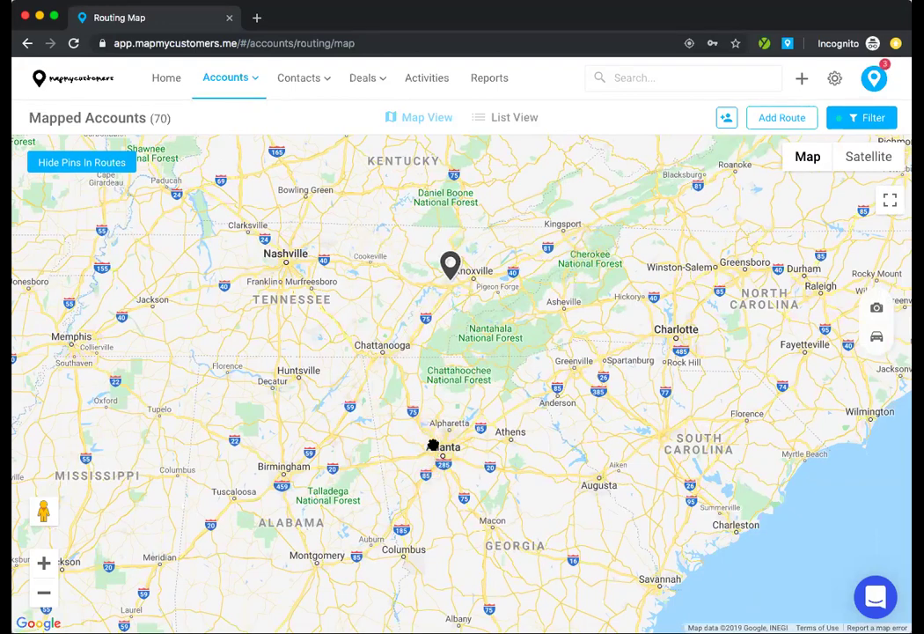
Center the map on Atlanta and hide pins already assigned to routes
{"action": "scroll", "coordinate": [434, 448], "scroll_direction": "up", "scroll_amount": 3}
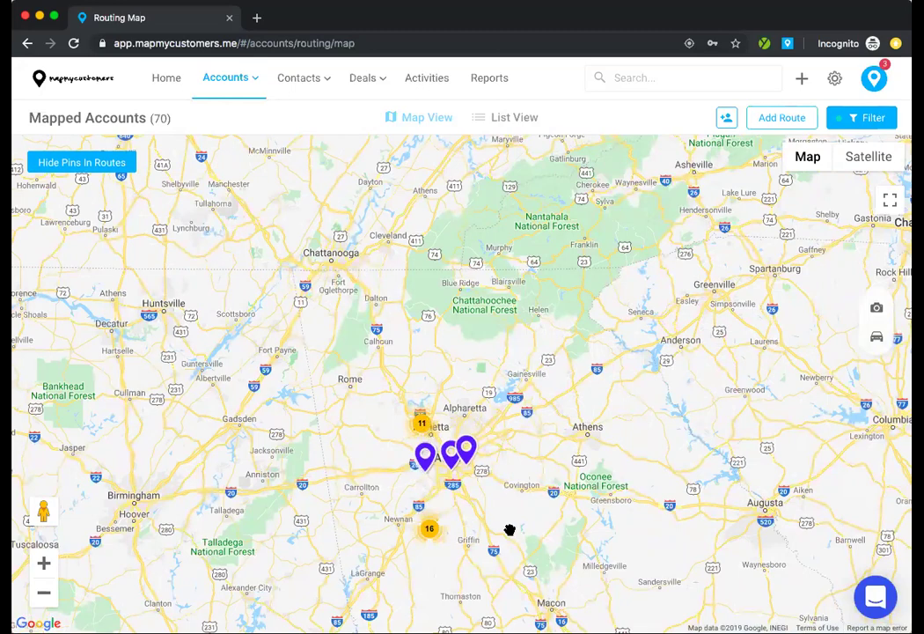
{"action": "scroll", "coordinate": [510, 531], "scroll_direction": "up", "scroll_amount": 3}
{"action": "left_click_drag", "start_coordinate": [499, 481], "coordinate": [523, 438]}
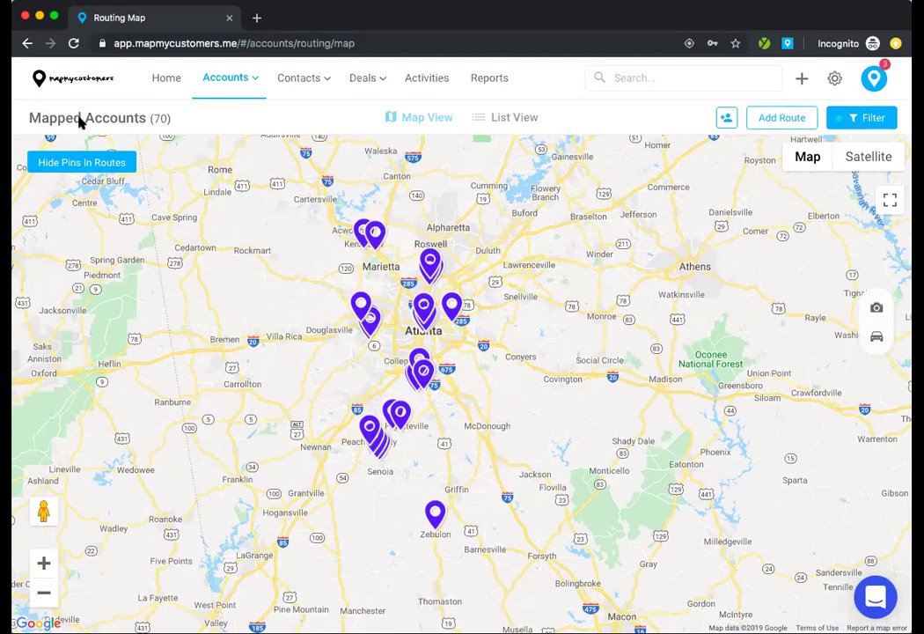
{"action": "left_click", "coordinate": [76, 161]}
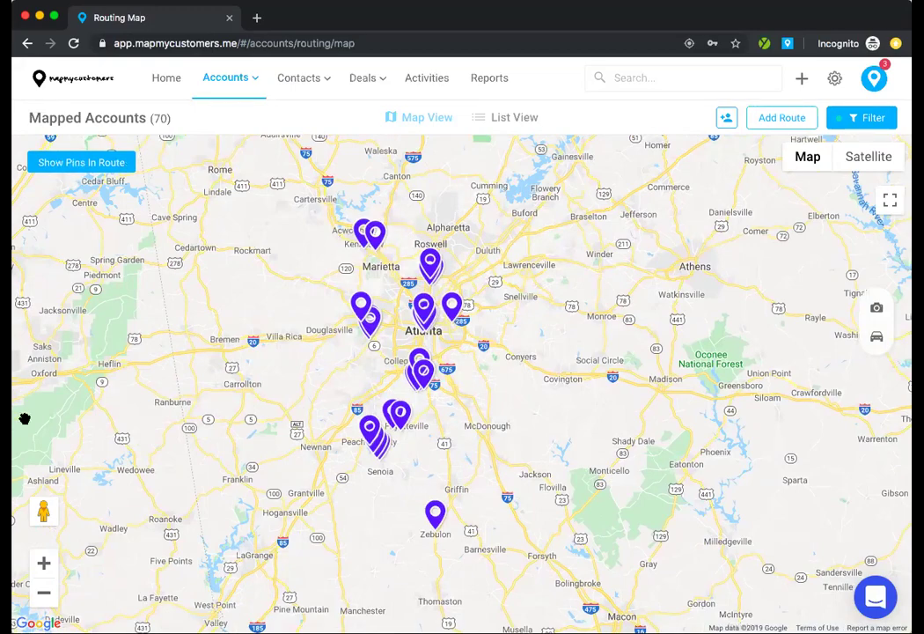
Zoom into the 33-account Atlanta cluster and check the Emory Decatur Hospital account card
{"action": "left_click", "coordinate": [43, 592]}
{"action": "left_click", "coordinate": [43, 592]}
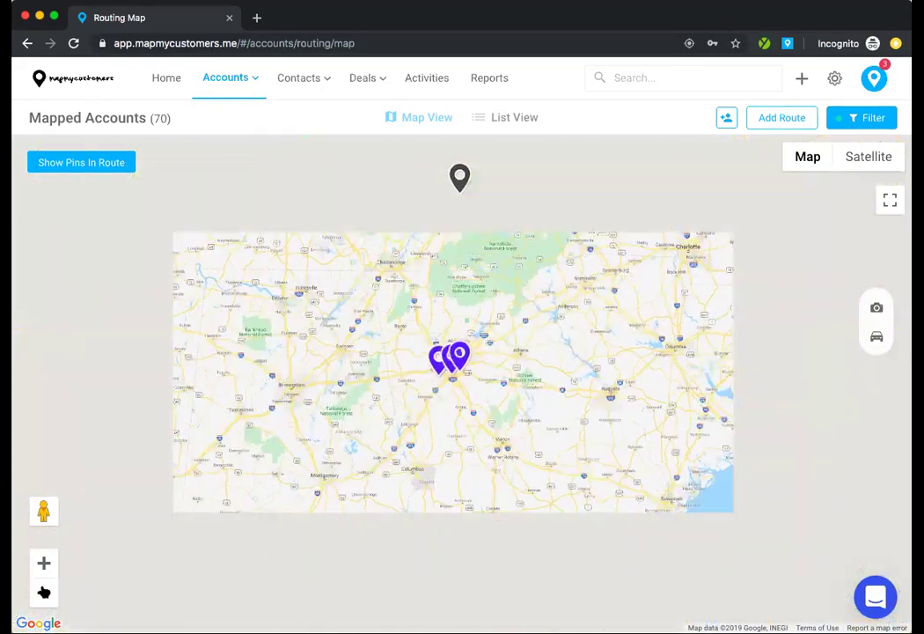
{"action": "left_click", "coordinate": [43, 592]}
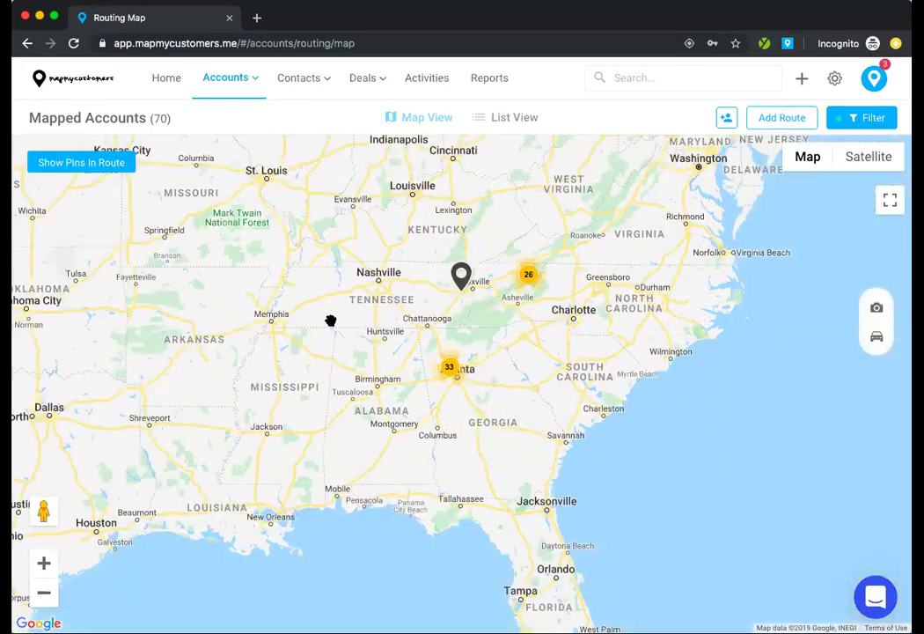
{"action": "left_click", "coordinate": [451, 370]}
{"action": "left_click_drag", "start_coordinate": [546, 373], "coordinate": [520, 370]}
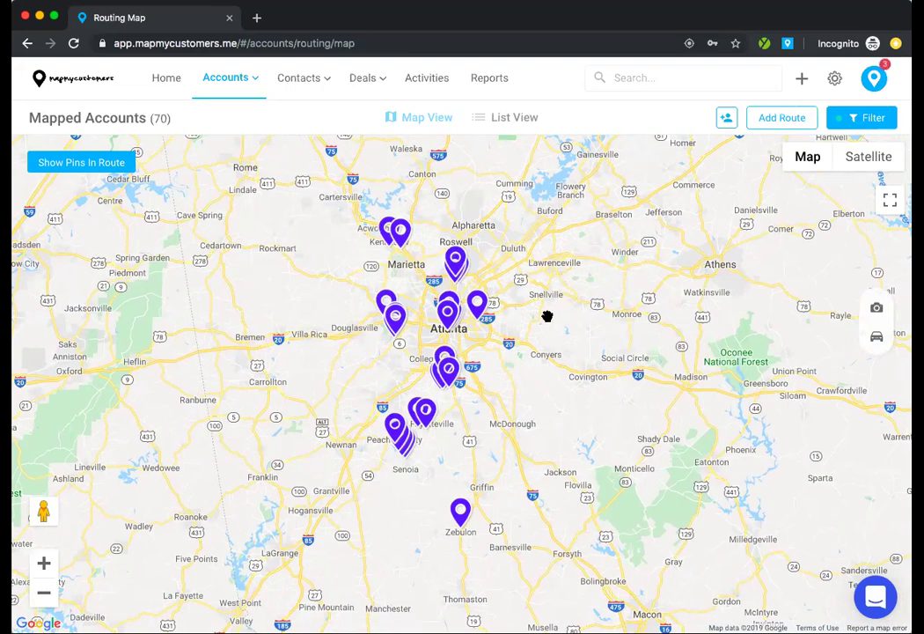
{"action": "scroll", "coordinate": [546, 317], "scroll_direction": "up", "scroll_amount": 1}
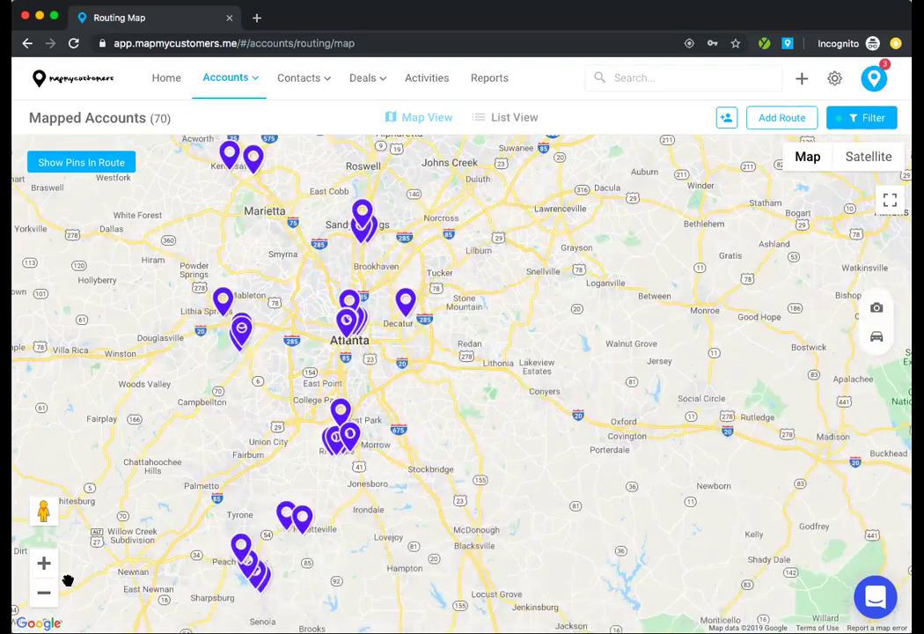
{"action": "left_click", "coordinate": [44, 593]}
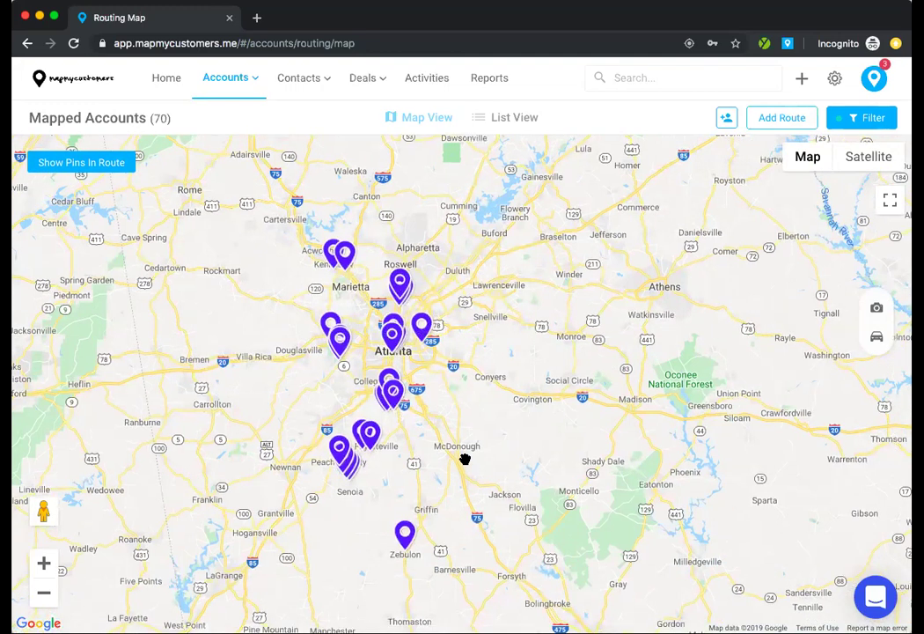
{"action": "left_click", "coordinate": [423, 325]}
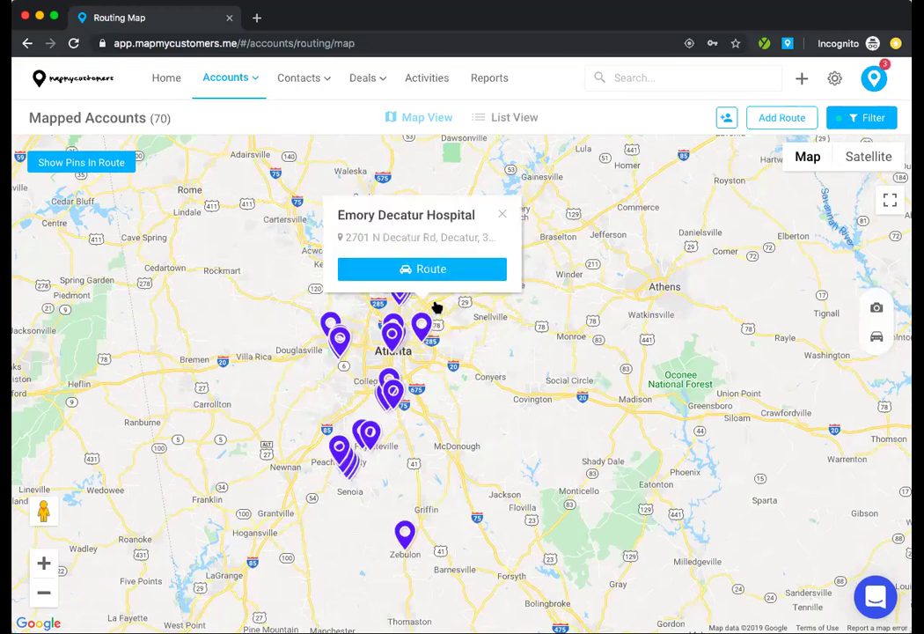
{"action": "left_click", "coordinate": [503, 212]}
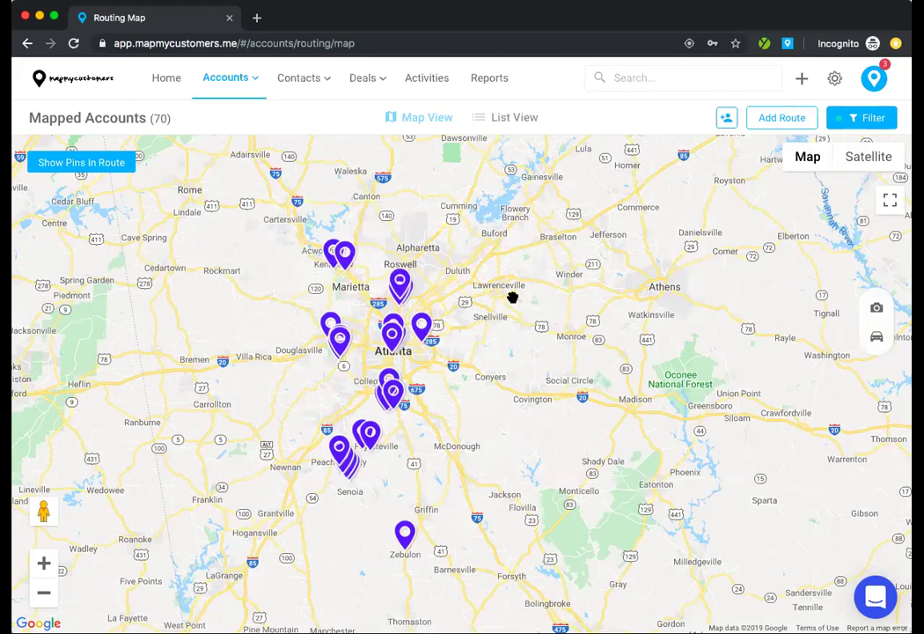
Create a new route named 'GA ROUTE'
{"action": "left_click", "coordinate": [759, 119]}
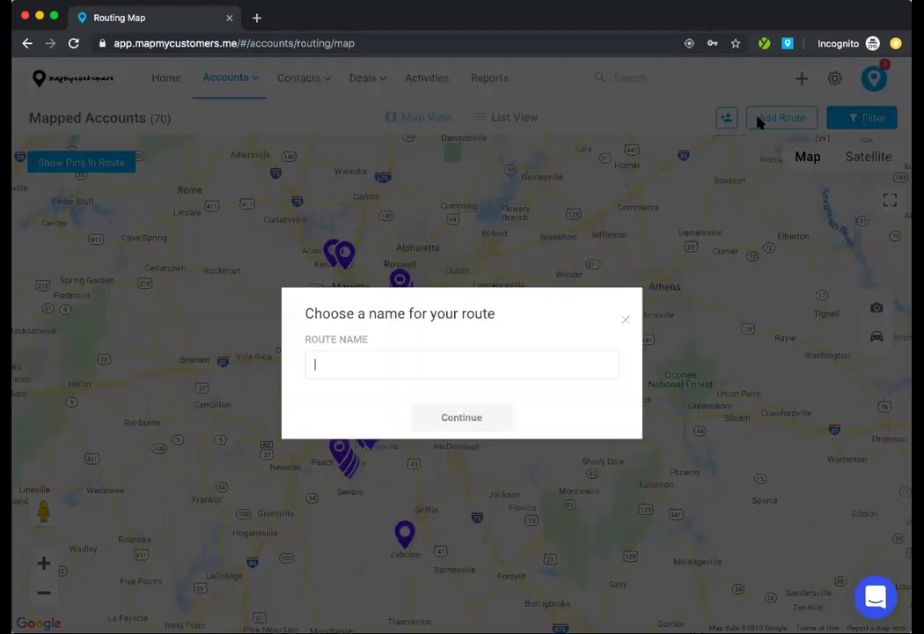
{"action": "type", "text": "GA ROUTE"}
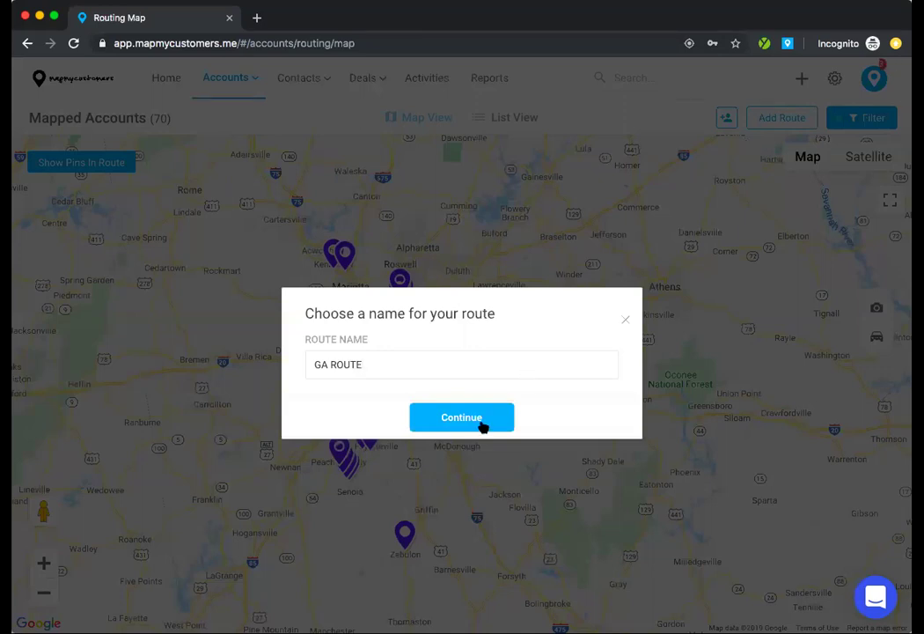
{"action": "left_click", "coordinate": [481, 422]}
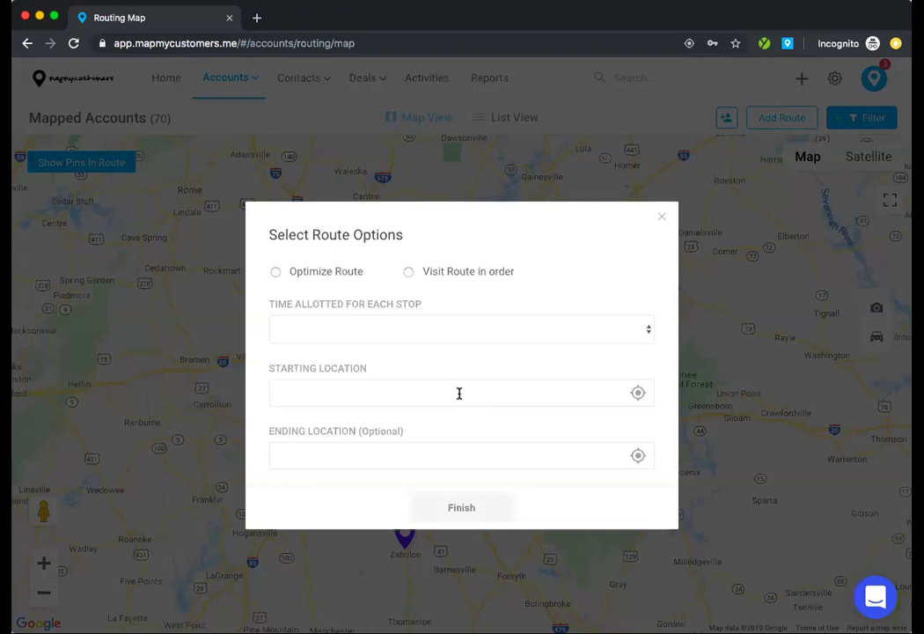
Make it an optimized route with 30 minutes per stop, starting and ending at the current location
{"action": "left_click", "coordinate": [320, 275]}
{"action": "left_click", "coordinate": [350, 319]}
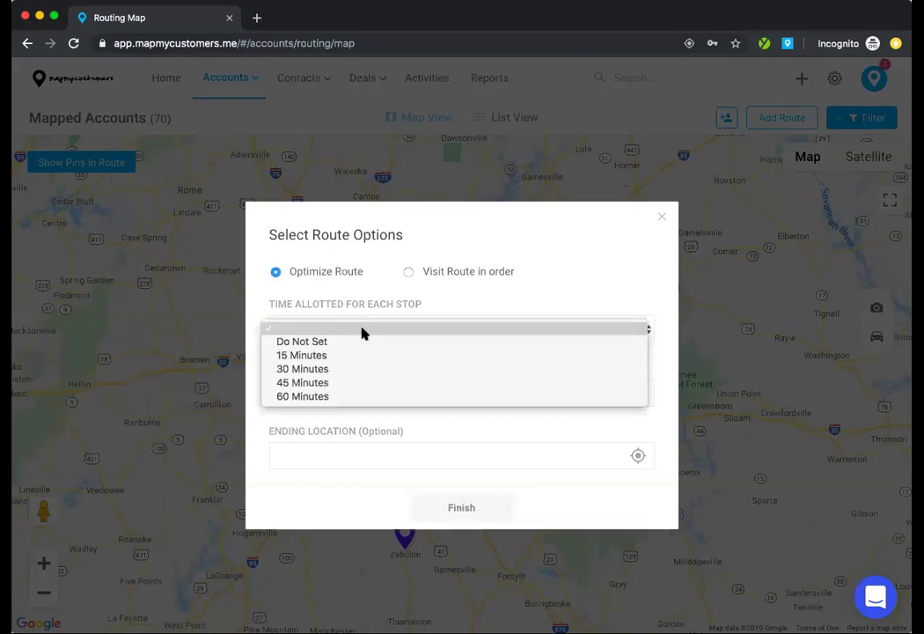
{"action": "left_click", "coordinate": [383, 368]}
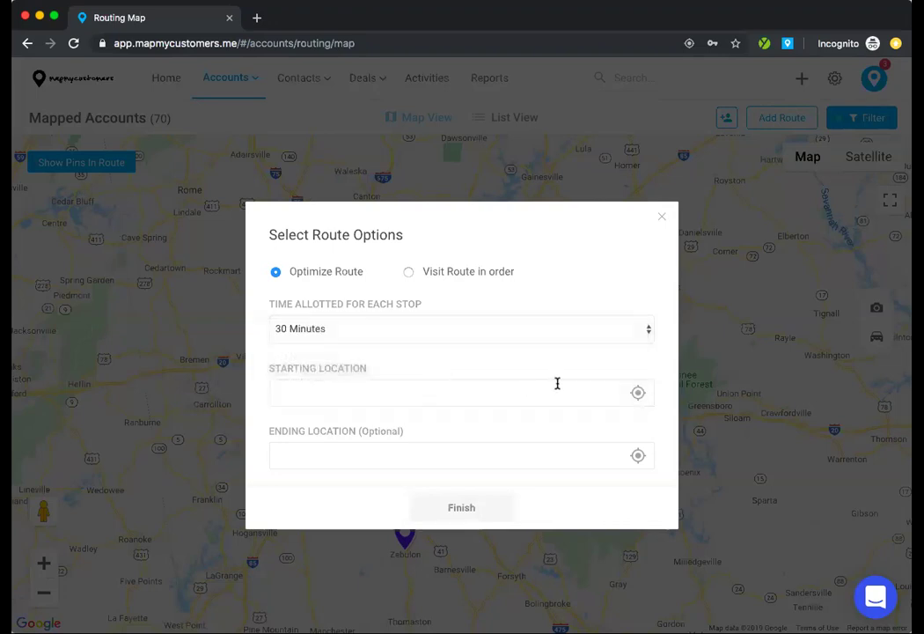
{"action": "left_click", "coordinate": [638, 393]}
{"action": "left_click", "coordinate": [638, 455]}
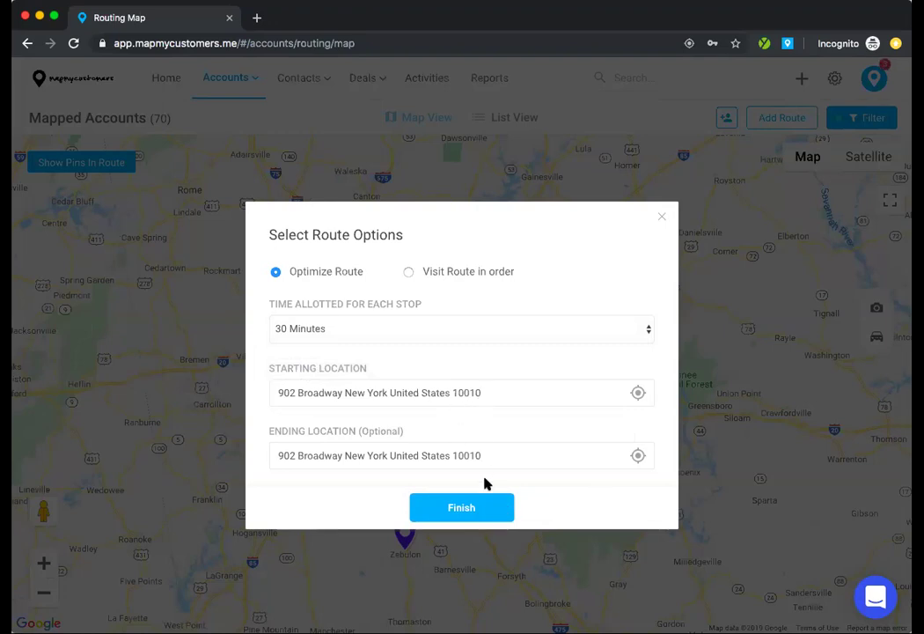
{"action": "left_click", "coordinate": [481, 513]}
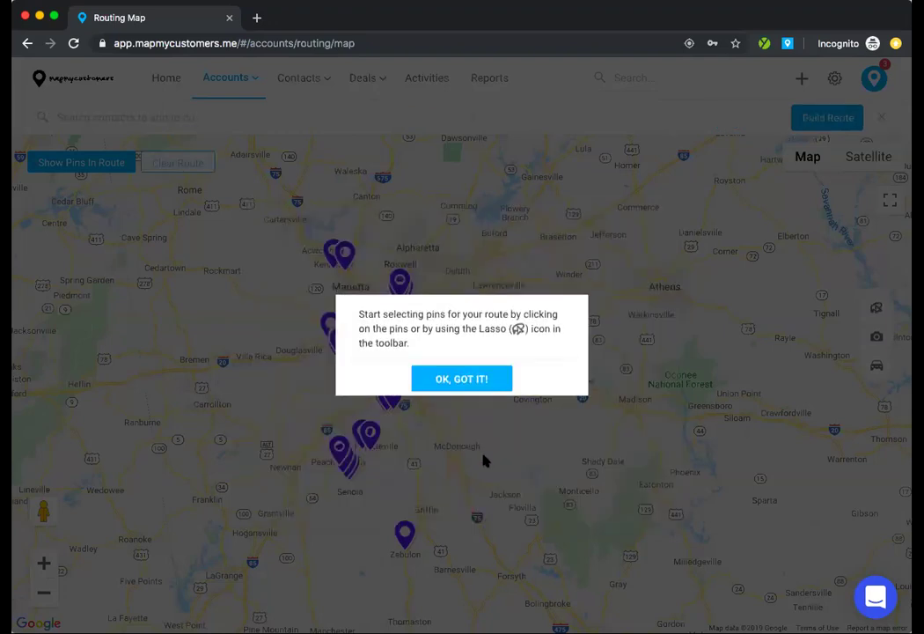
Search for 'cnn cent' and add CNN Center to the route
{"action": "left_click", "coordinate": [489, 380]}
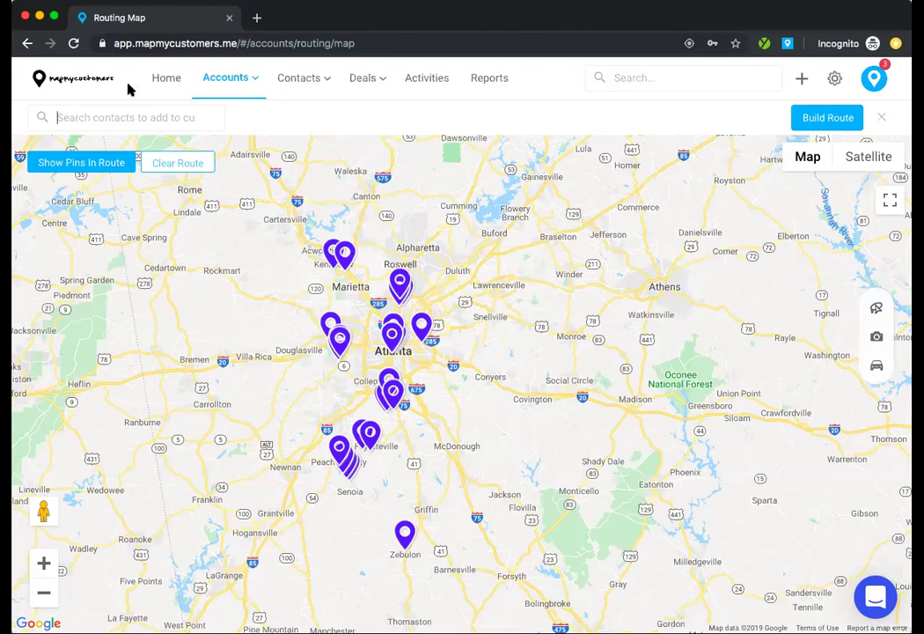
{"action": "type", "text": "cnn"}
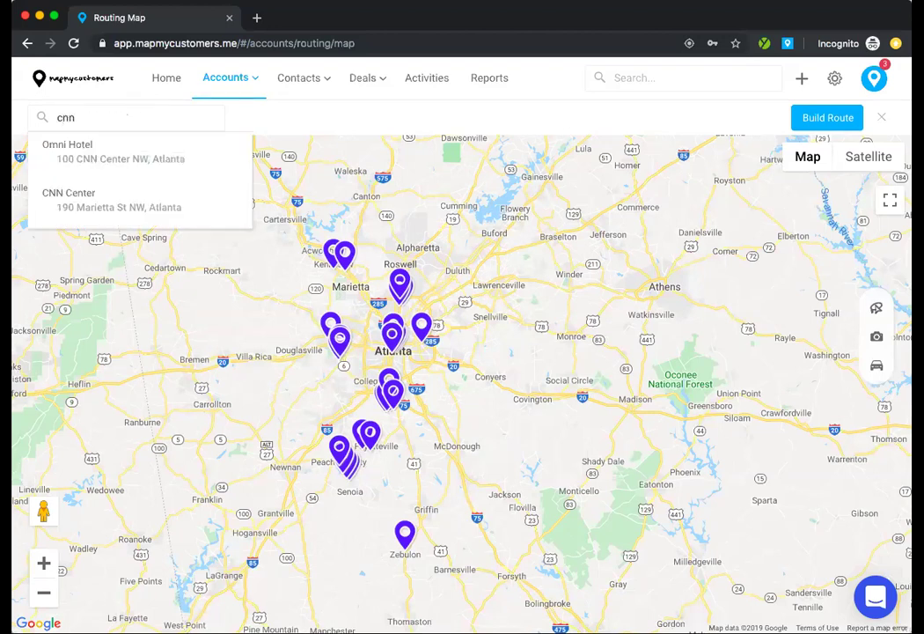
{"action": "type", "text": " cent"}
{"action": "left_click", "coordinate": [133, 192]}
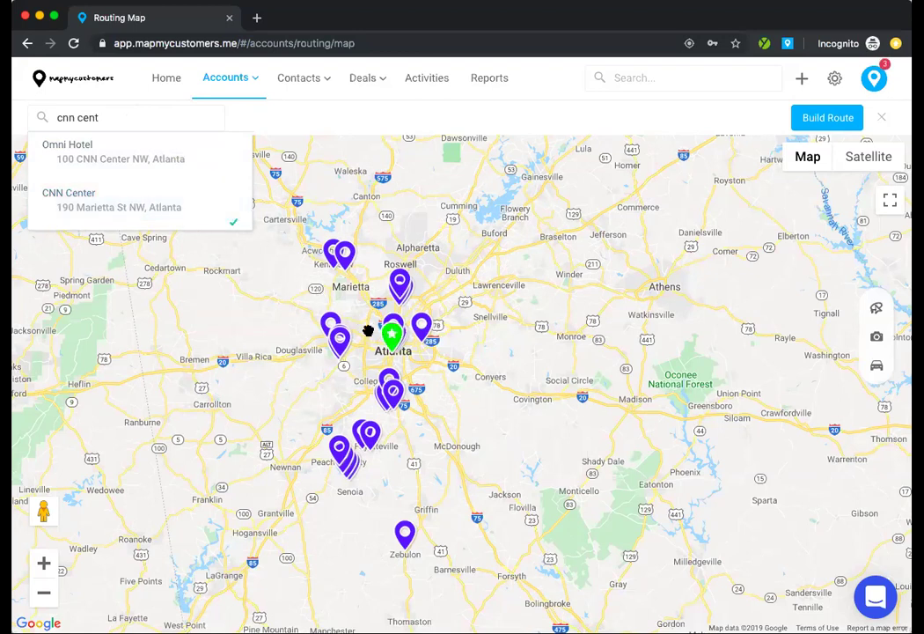
{"action": "triple_click", "coordinate": [118, 111]}
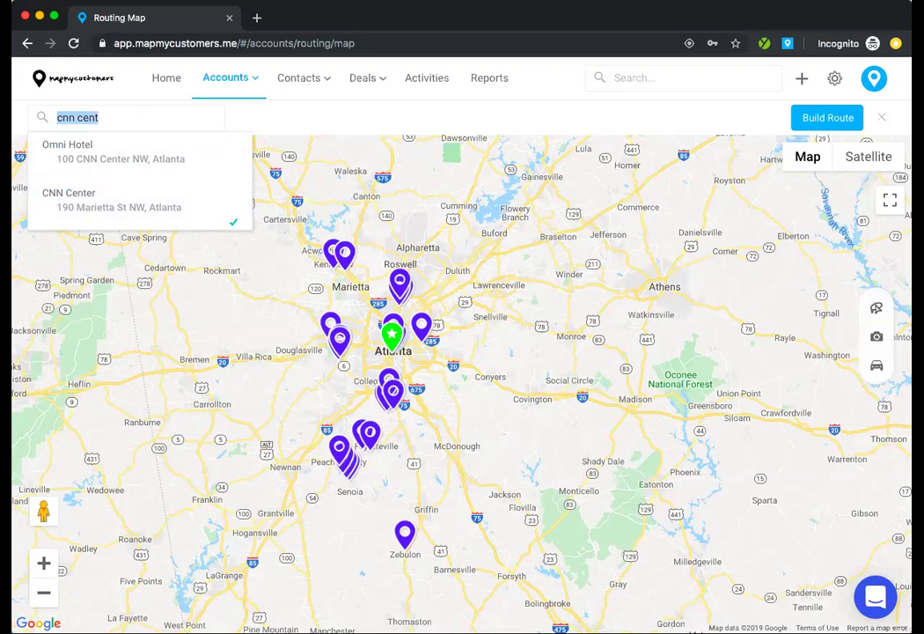
{"action": "key", "text": "BackSpace"}
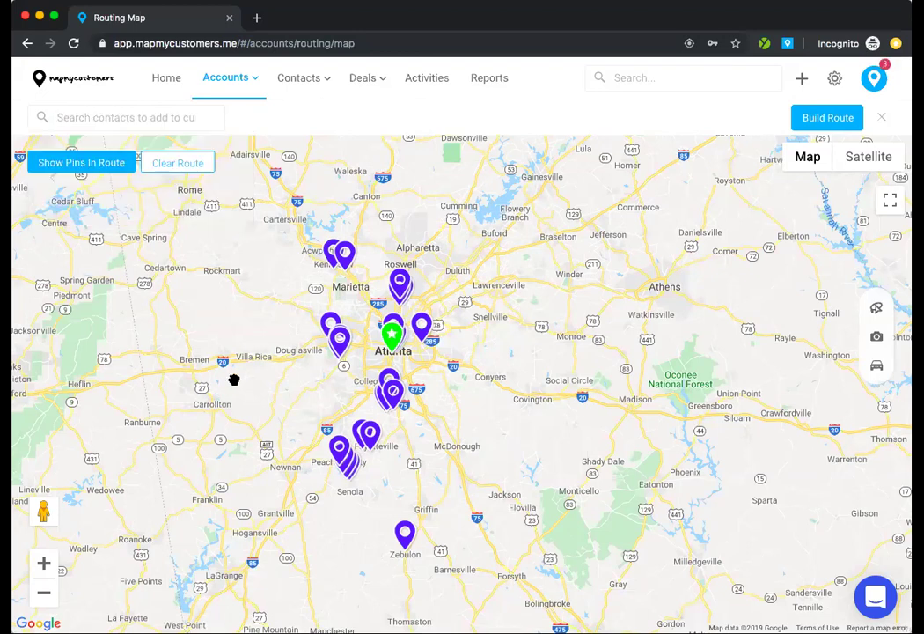
Add the Emory Decatur Hospital and Amazon pins to the route
{"action": "left_click", "coordinate": [424, 331]}
{"action": "left_click", "coordinate": [426, 271]}
{"action": "left_click", "coordinate": [340, 336]}
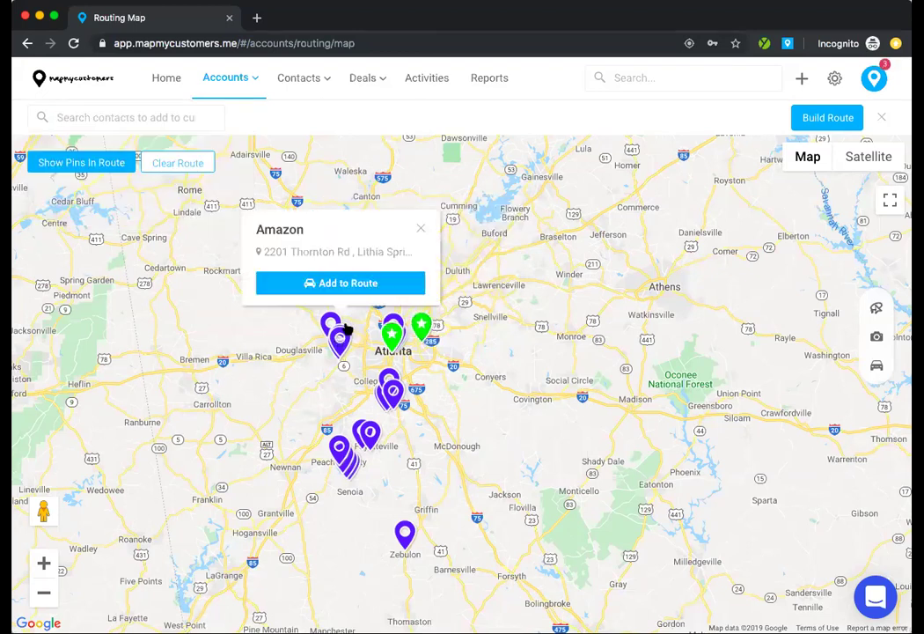
{"action": "left_click", "coordinate": [362, 283]}
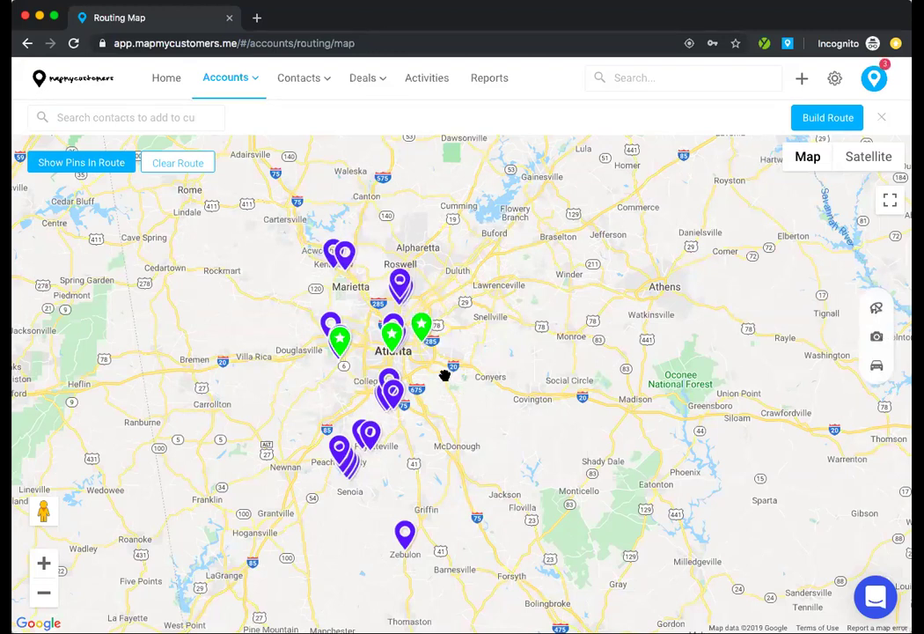
Recenter on Atlanta and turn on the live Traffic layer
{"action": "scroll", "coordinate": [444, 375], "scroll_direction": "up", "scroll_amount": 2}
{"action": "left_click_drag", "start_coordinate": [461, 361], "coordinate": [494, 365]}
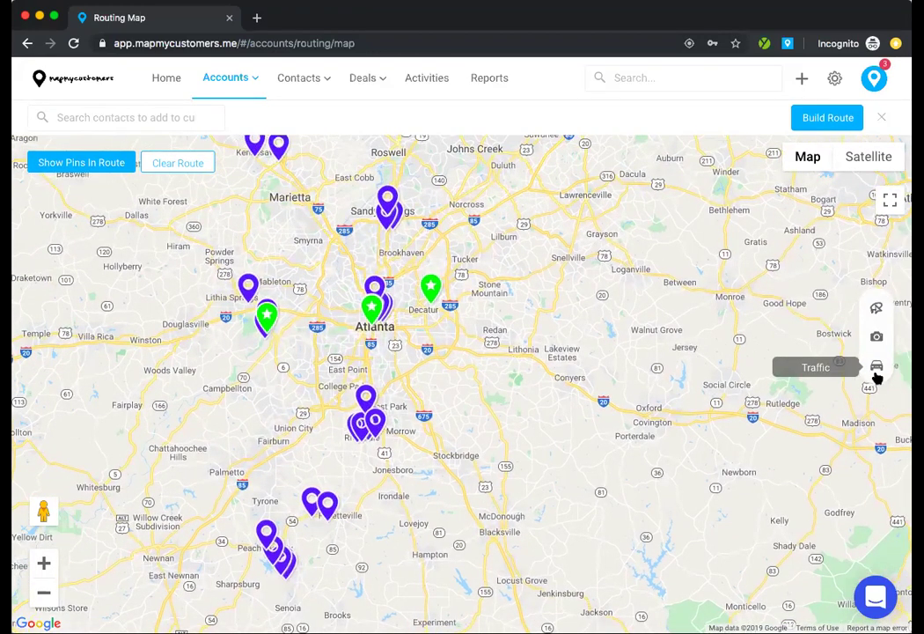
{"action": "left_click", "coordinate": [877, 368]}
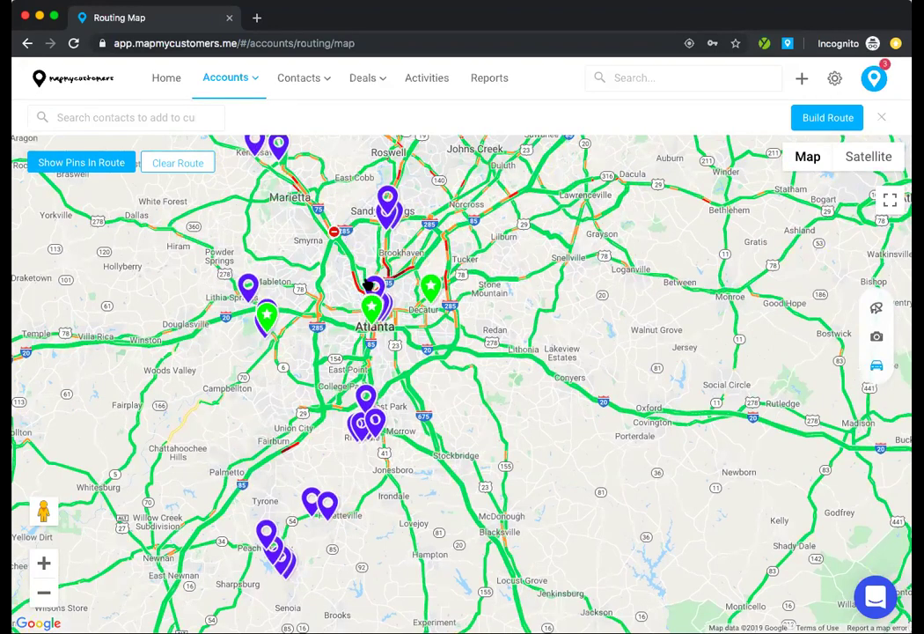
Remove Emory Decatur Hospital and CNN Center from the route
{"action": "left_click", "coordinate": [430, 285]}
{"action": "left_click", "coordinate": [419, 230]}
{"action": "left_click", "coordinate": [375, 309]}
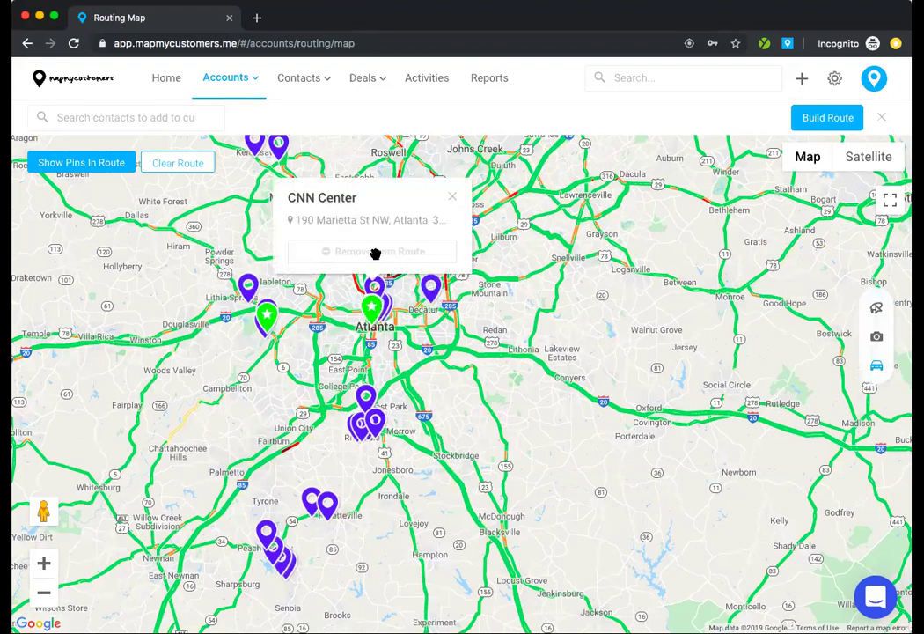
{"action": "left_click", "coordinate": [376, 251]}
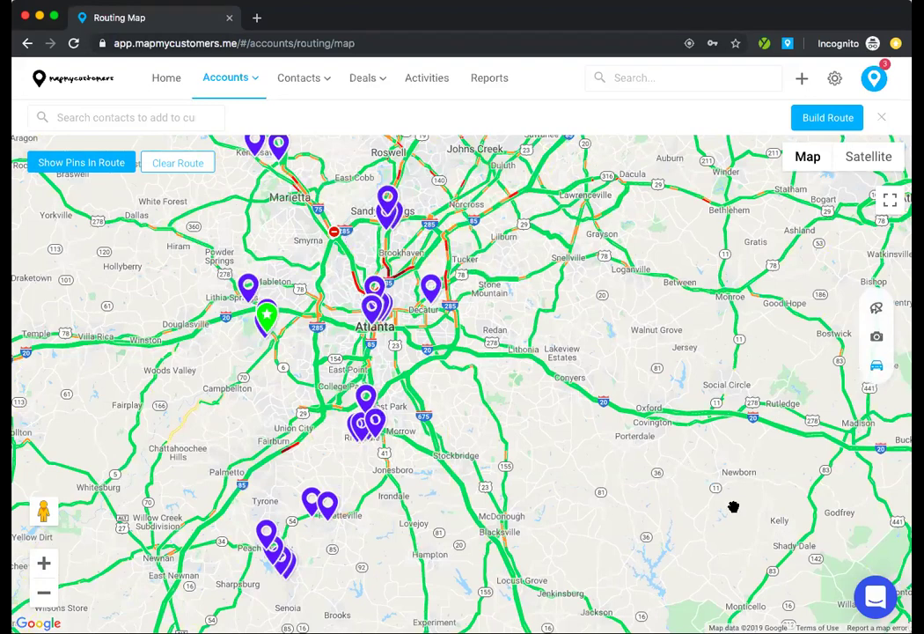
Lasso the account pins southwest of Atlanta and build the route from them
{"action": "left_click", "coordinate": [875, 308]}
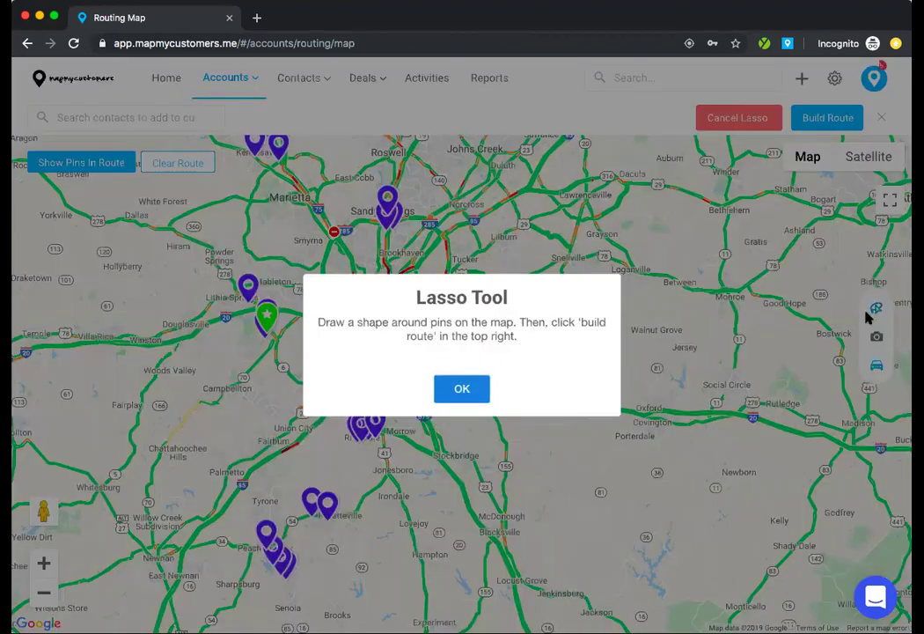
{"action": "left_click", "coordinate": [850, 320]}
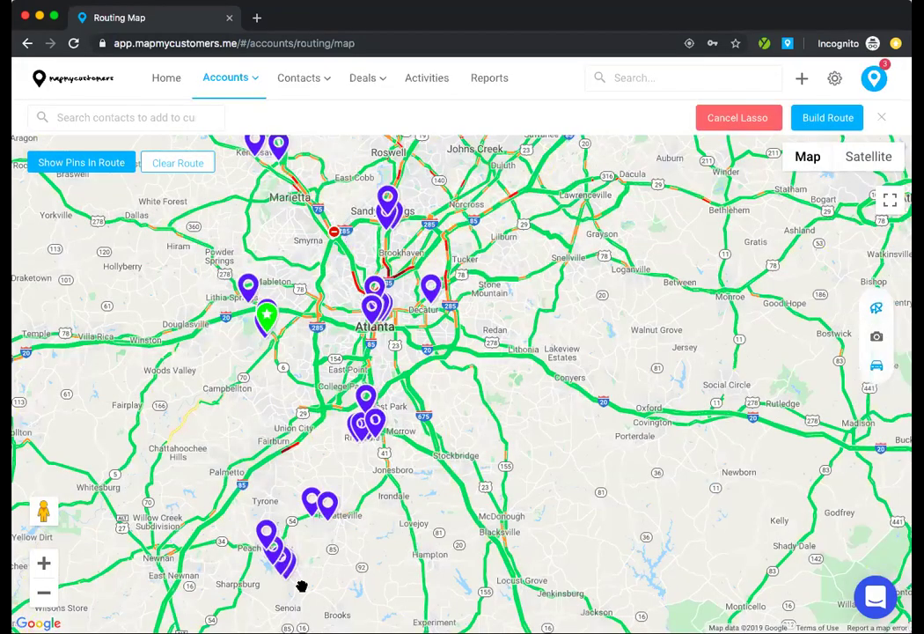
{"action": "mouse_move", "coordinate": [295, 588]}
{"action": "left_mouse_down"}
{"action": "mouse_move", "coordinate": [400, 541]}
{"action": "mouse_move", "coordinate": [410, 452]}
{"action": "mouse_move", "coordinate": [299, 295]}
{"action": "mouse_move", "coordinate": [227, 264]}
{"action": "mouse_move", "coordinate": [209, 523]}
{"action": "mouse_move", "coordinate": [250, 584]}
{"action": "mouse_move", "coordinate": [281, 598]}
{"action": "left_mouse_up"}
{"action": "mouse_move", "coordinate": [783, 163]}
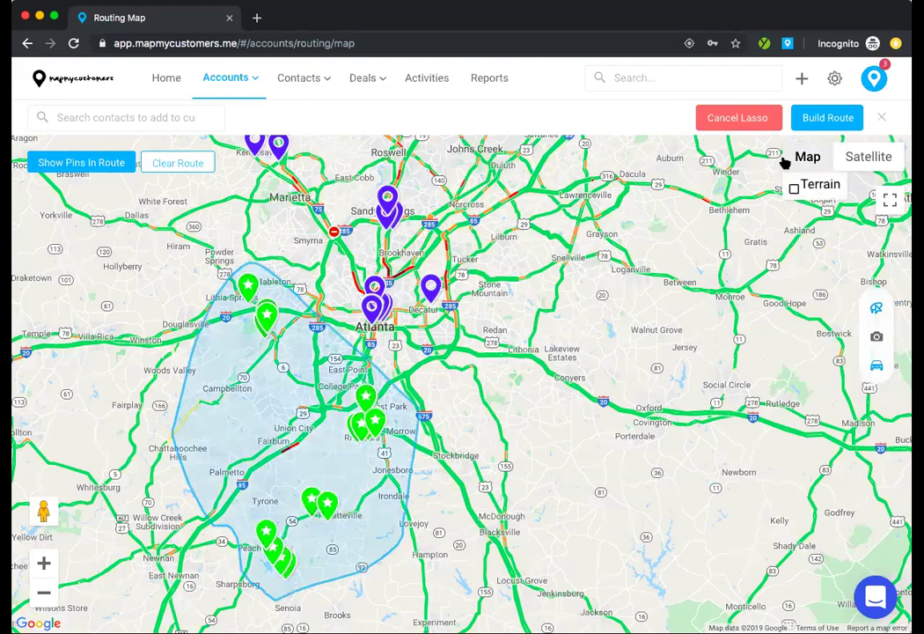
{"action": "left_click", "coordinate": [823, 117]}
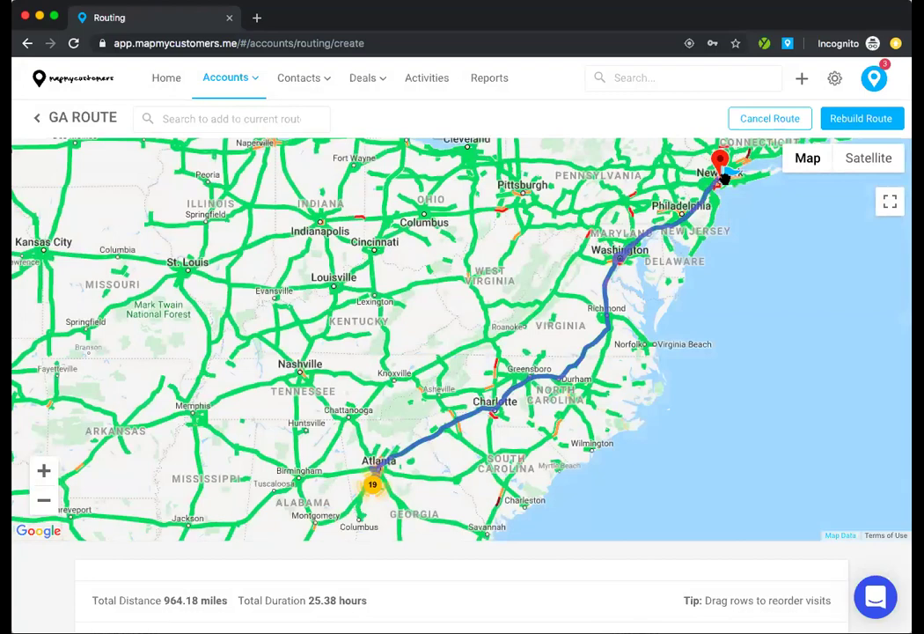
In the stops table, move Panasonic to second, Wayfield Food to eighth and Jw pepper to eleventh
{"action": "left_click", "coordinate": [373, 485]}
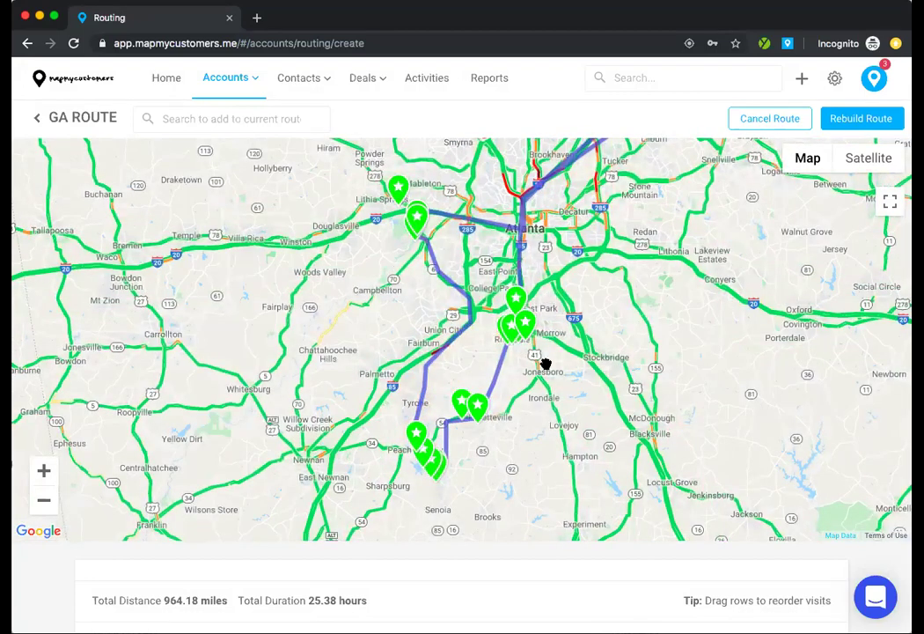
{"action": "scroll", "coordinate": [495, 594], "scroll_direction": "down", "scroll_amount": 5}
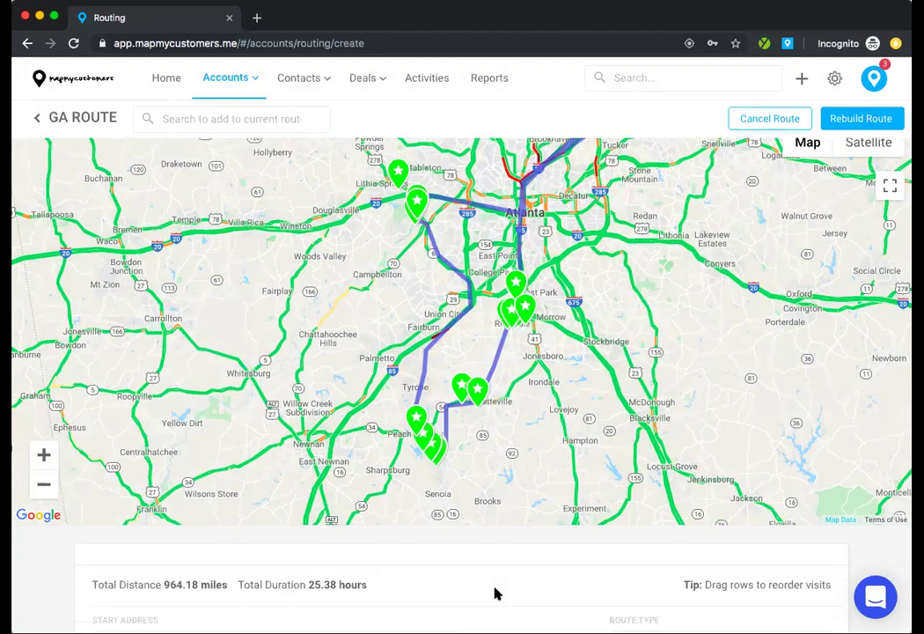
{"action": "scroll", "coordinate": [498, 595], "scroll_direction": "down", "scroll_amount": 3}
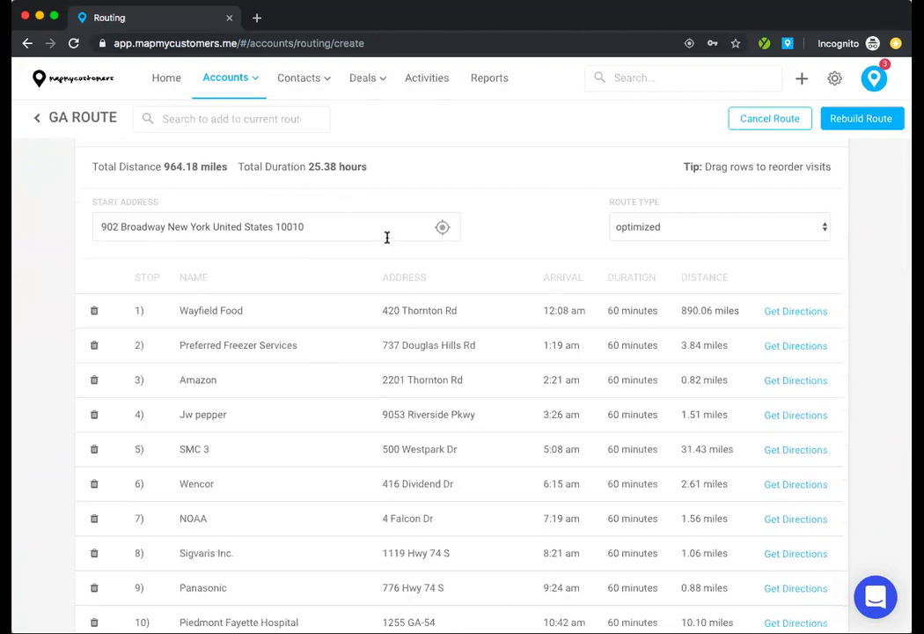
{"action": "scroll", "coordinate": [515, 243], "scroll_direction": "down", "scroll_amount": 1}
{"action": "scroll", "coordinate": [515, 243], "scroll_direction": "down", "scroll_amount": 1}
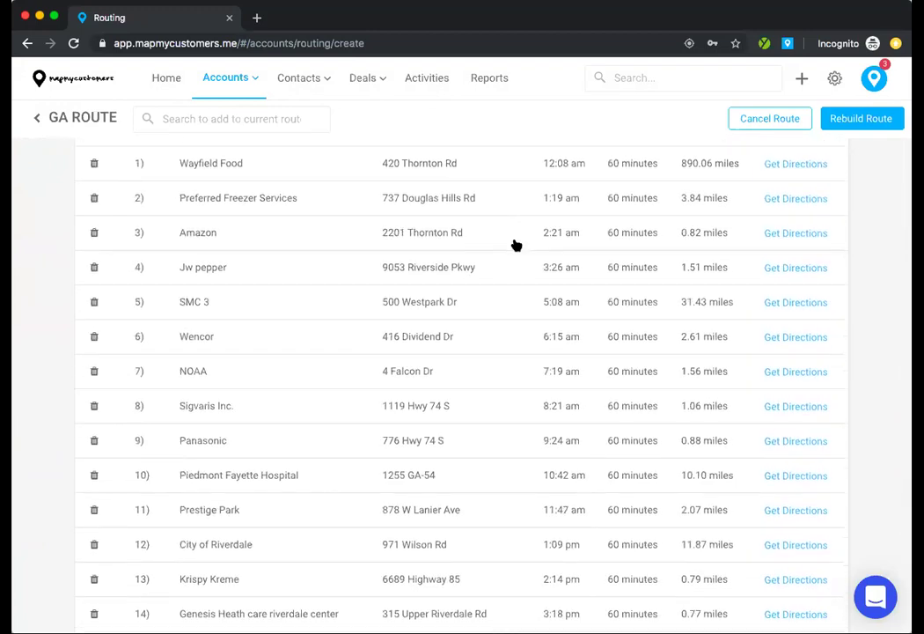
{"action": "left_click_drag", "start_coordinate": [228, 169], "coordinate": [237, 431]}
{"action": "left_click_drag", "start_coordinate": [178, 241], "coordinate": [200, 519]}
{"action": "left_click_drag", "start_coordinate": [197, 394], "coordinate": [237, 192]}
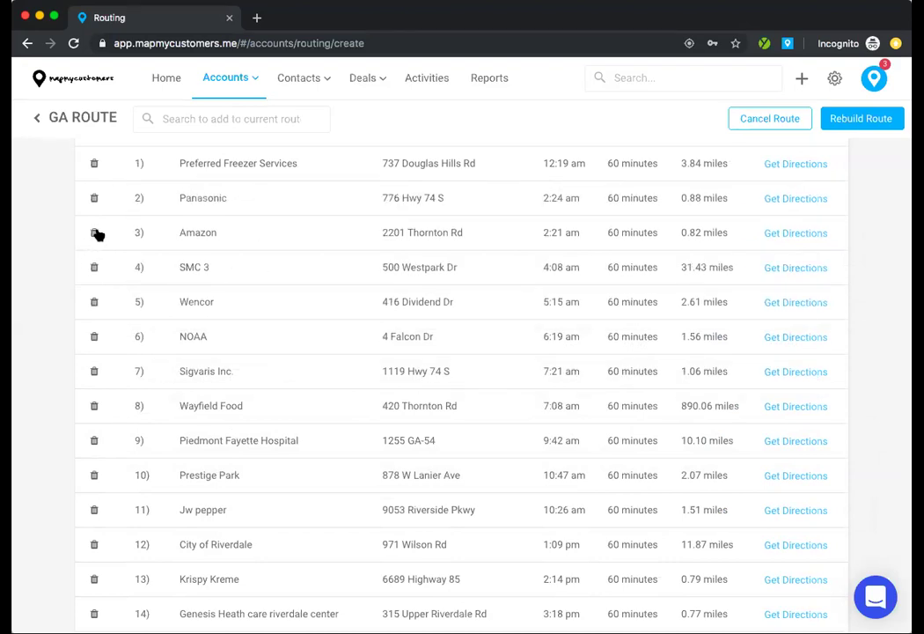
Rebuild GA ROUTE with the new order, giving 1130.56 miles over 28.87 hours
{"action": "left_click", "coordinate": [852, 121]}
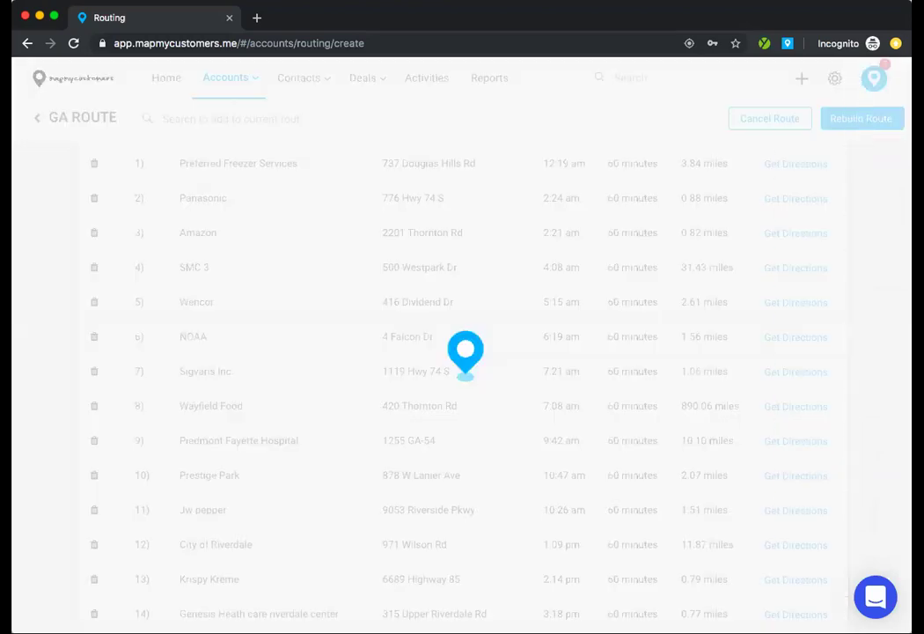
{"action": "scroll", "coordinate": [645, 290], "scroll_direction": "up", "scroll_amount": 2}
{"action": "scroll", "coordinate": [644, 290], "scroll_direction": "up", "scroll_amount": 5}
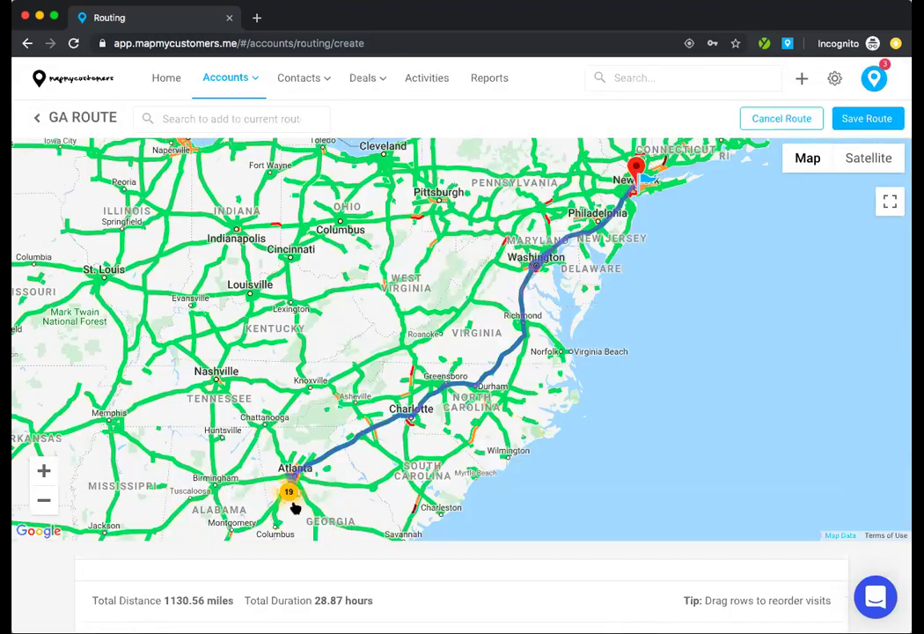
{"action": "scroll", "coordinate": [295, 499], "scroll_direction": "up", "scroll_amount": 4}
{"action": "left_click_drag", "start_coordinate": [294, 499], "coordinate": [459, 317]}
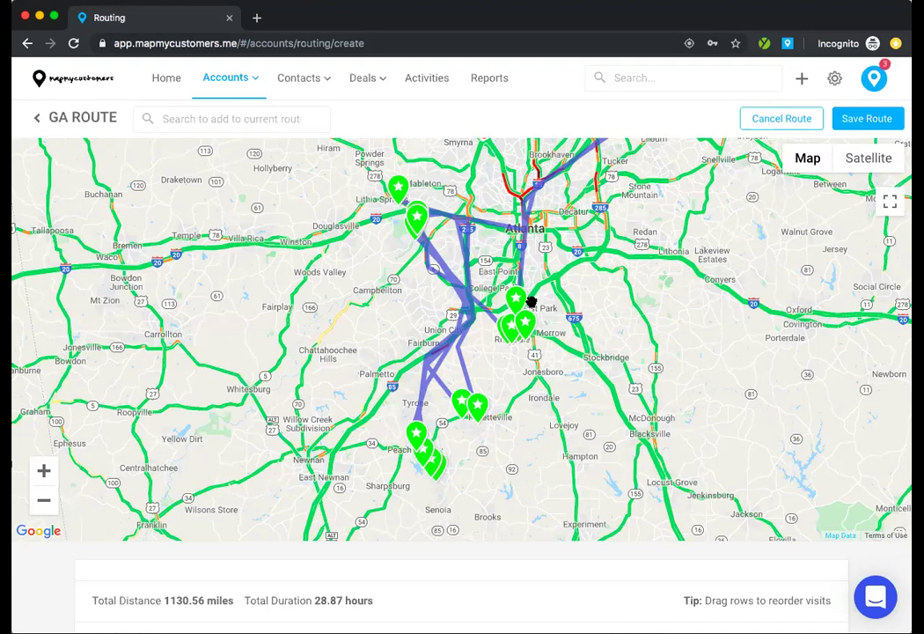
Save GA ROUTE and return to the routes list
{"action": "left_click", "coordinate": [864, 119]}
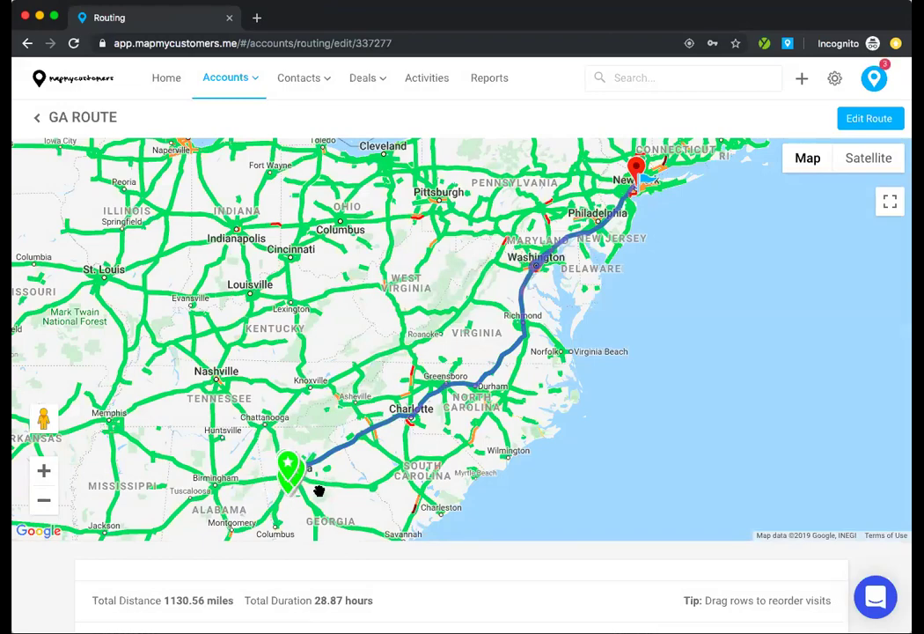
{"action": "scroll", "coordinate": [318, 489], "scroll_direction": "up", "scroll_amount": 2}
{"action": "scroll", "coordinate": [307, 468], "scroll_direction": "up", "scroll_amount": 2}
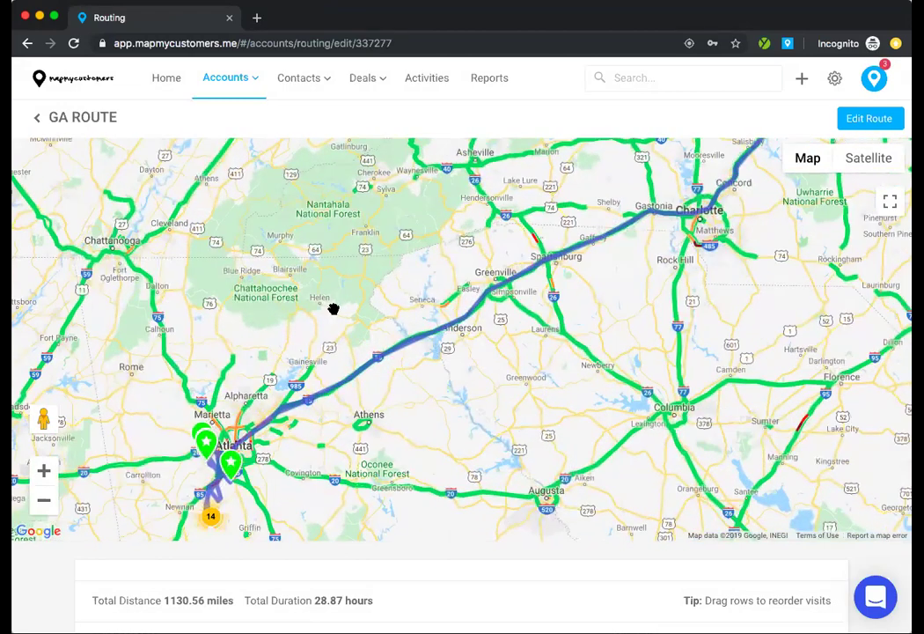
{"action": "left_click", "coordinate": [32, 120]}
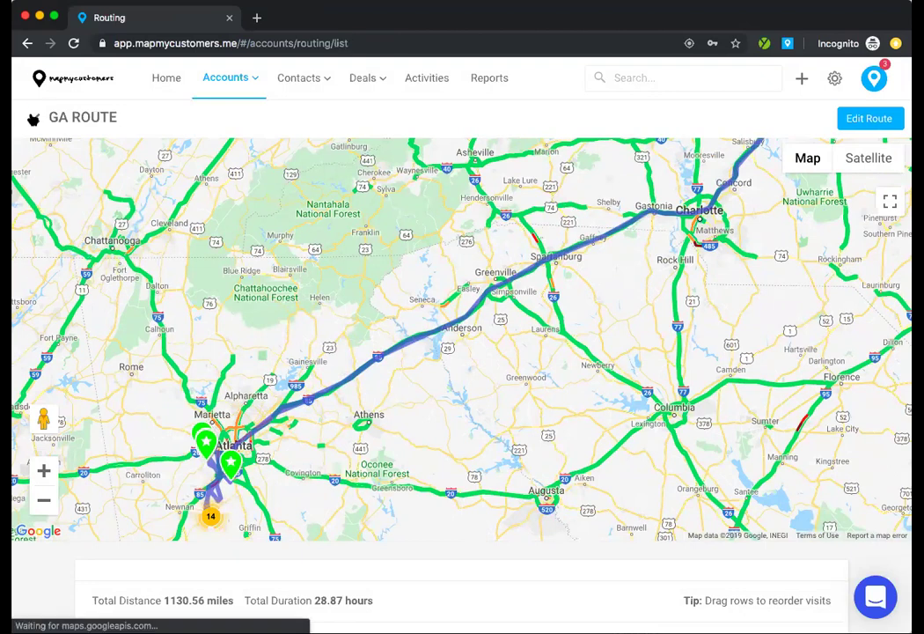